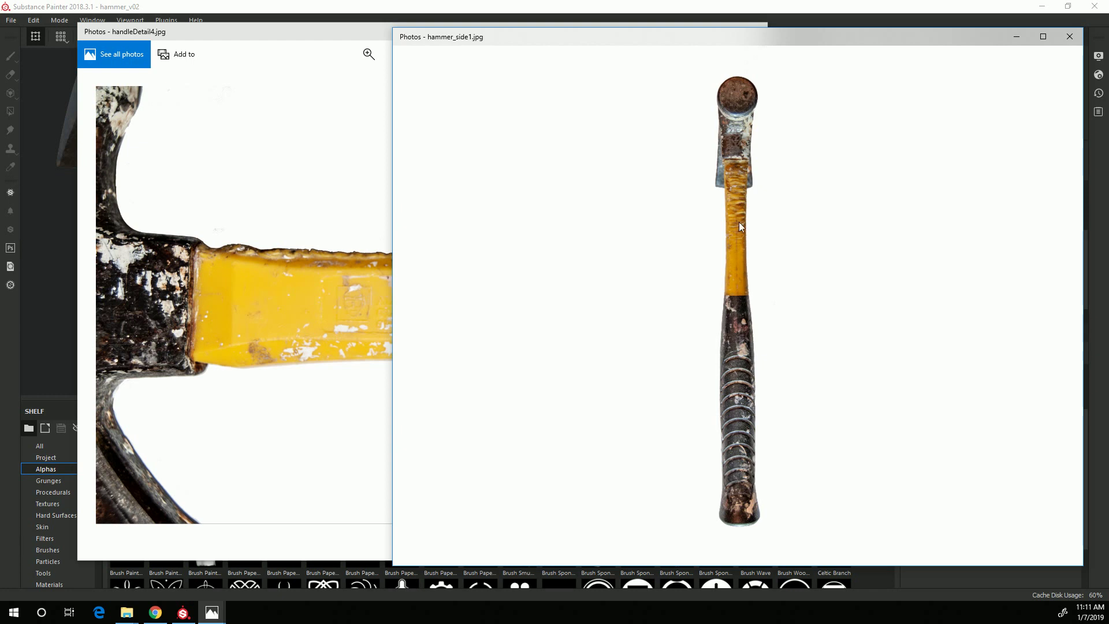
# Close the hammer_side1.jpg reference photo and move the handleDetail4.jpg photo off the Substance Painter workspace
pyautogui.moveTo(125, 282)
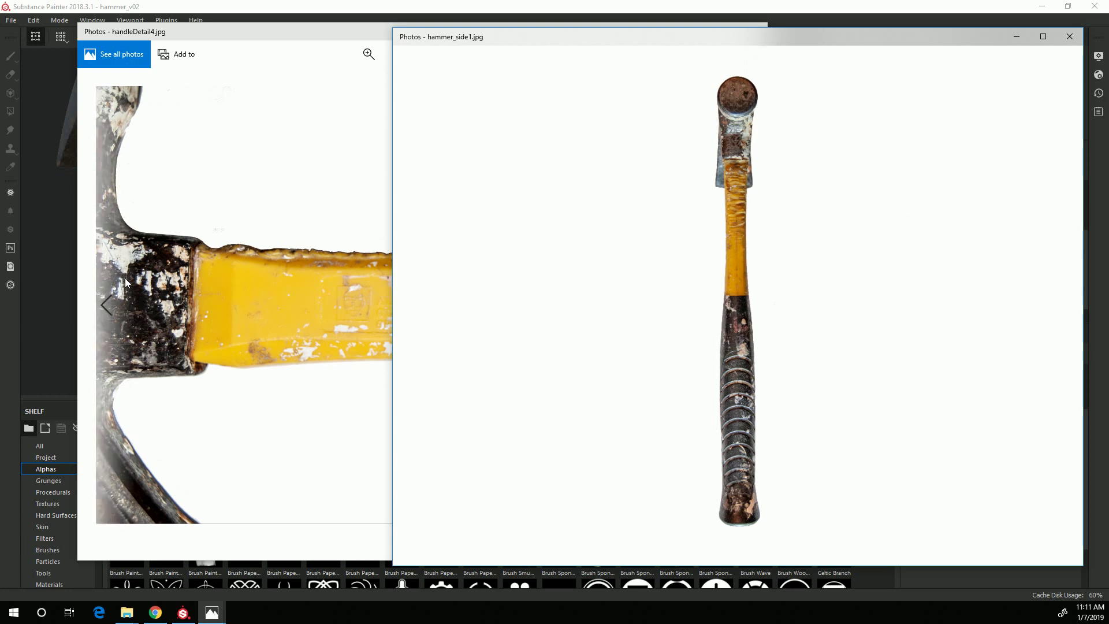
pyautogui.hotkey('alt', 'F4')
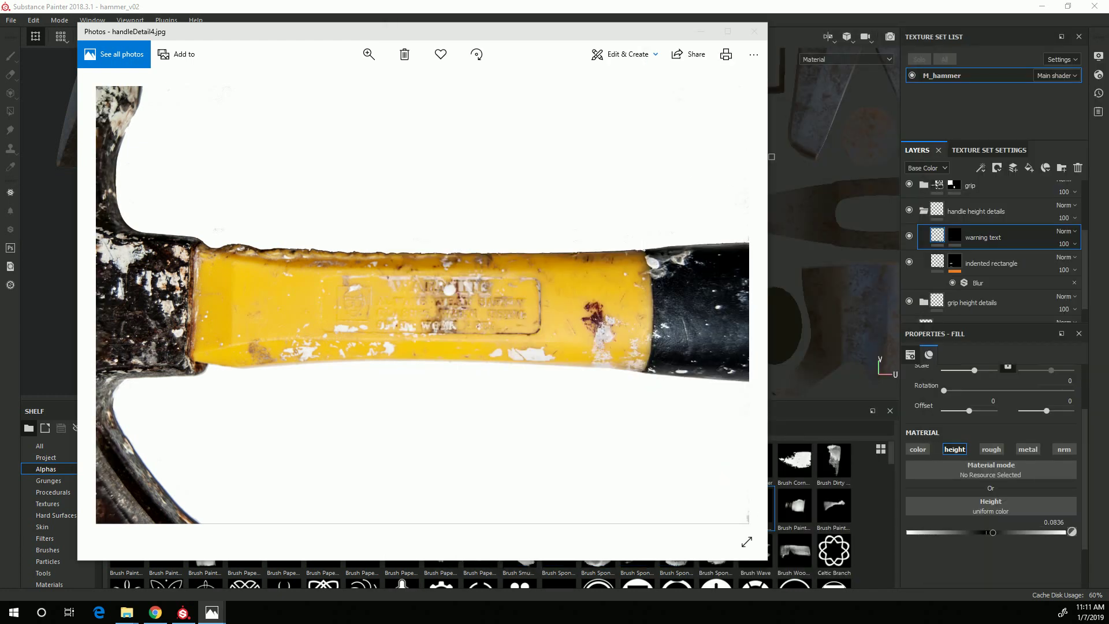
pyautogui.moveTo(202, 27)
pyautogui.mouseDown()
pyautogui.moveTo(1055, 50)
pyautogui.moveTo(1108, 4)
pyautogui.moveTo(1108, 26)
pyautogui.mouseUp()
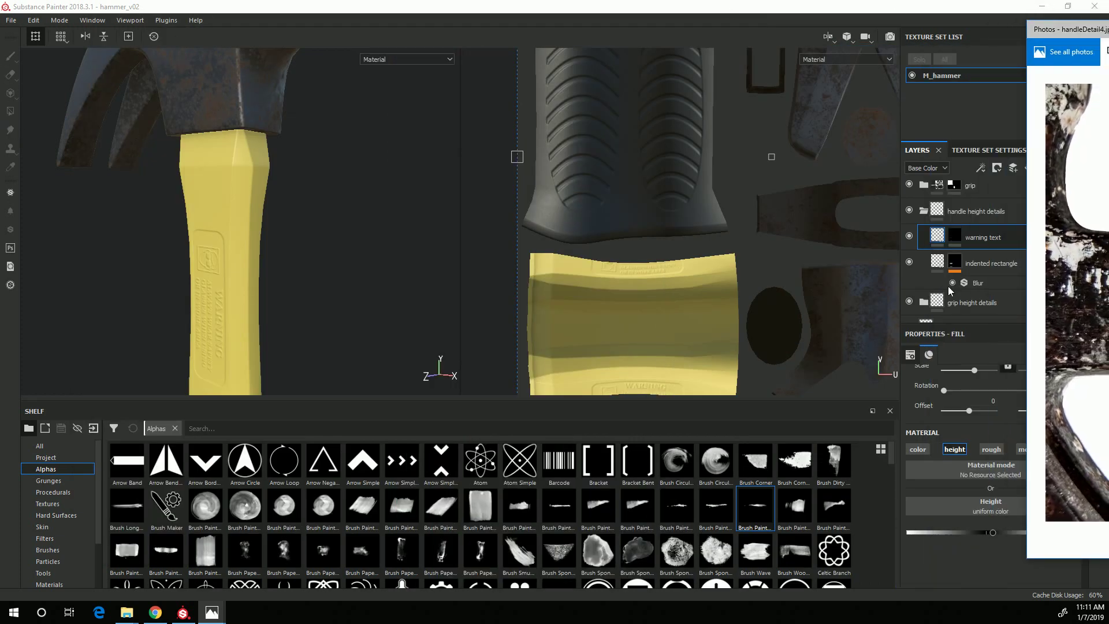
pyautogui.moveTo(1034, 29); pyautogui.dragTo(1107, 29)
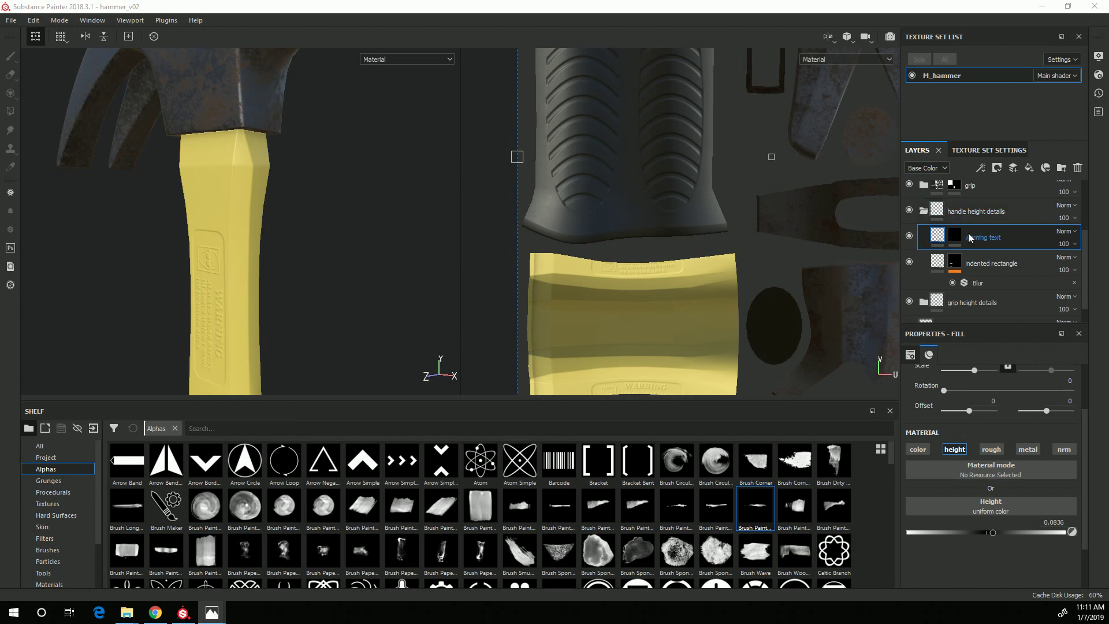
# Add a fill layer above the warning text layer with only the height channel enabled and height set to 0.5782
pyautogui.click(1028, 167)
pyautogui.click(917, 449)
pyautogui.click(991, 450)
pyautogui.click(1027, 450)
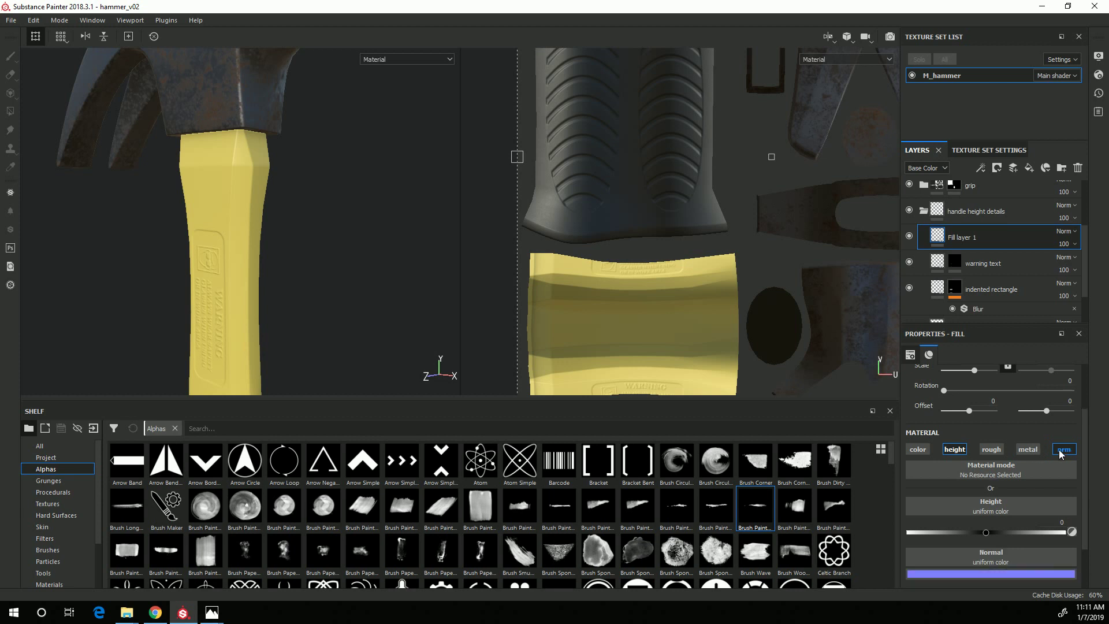
pyautogui.click(1062, 450)
pyautogui.moveTo(985, 533); pyautogui.dragTo(1024, 532)
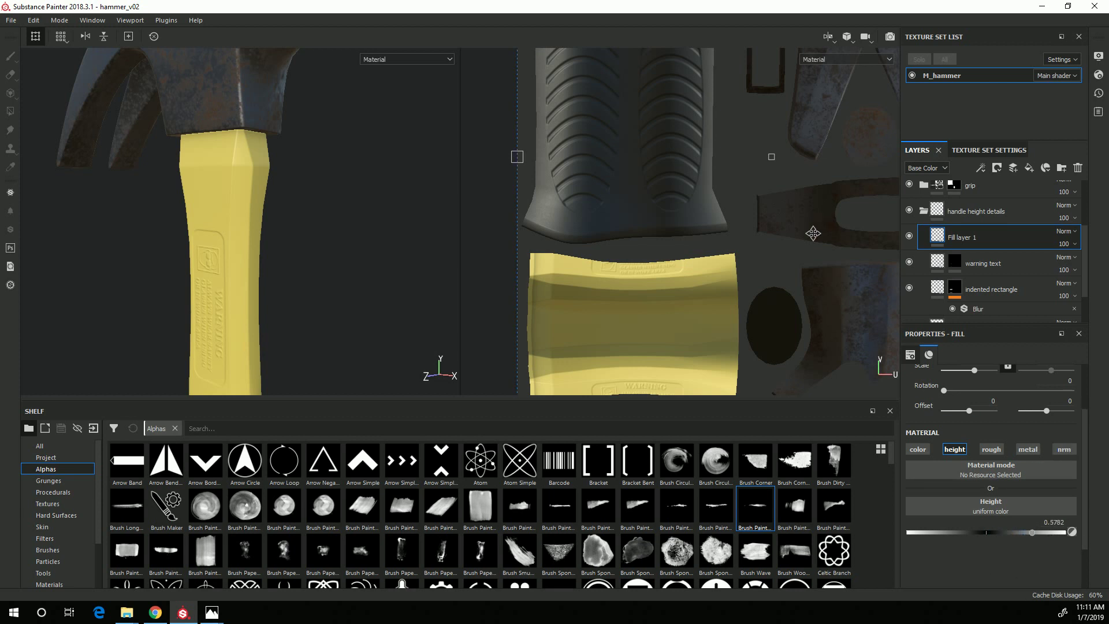
# Rename the new fill layer "melted detail1" and add a black mask to it
pyautogui.doubleClick(969, 239)
pyautogui.write('me')
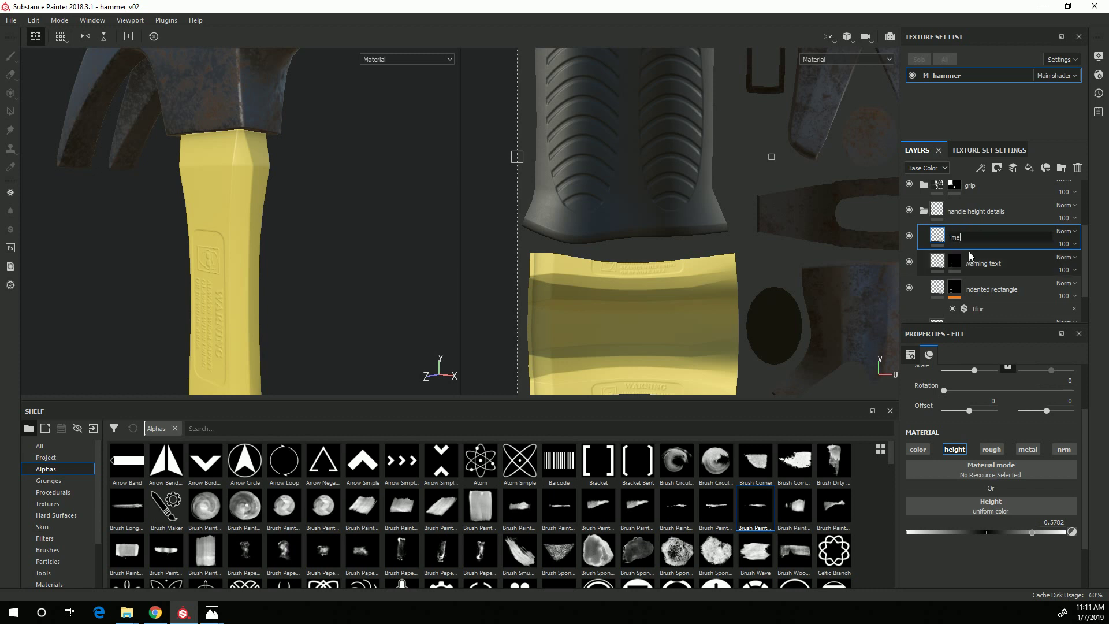
pyautogui.write('lted detail1')
pyautogui.press('Return')
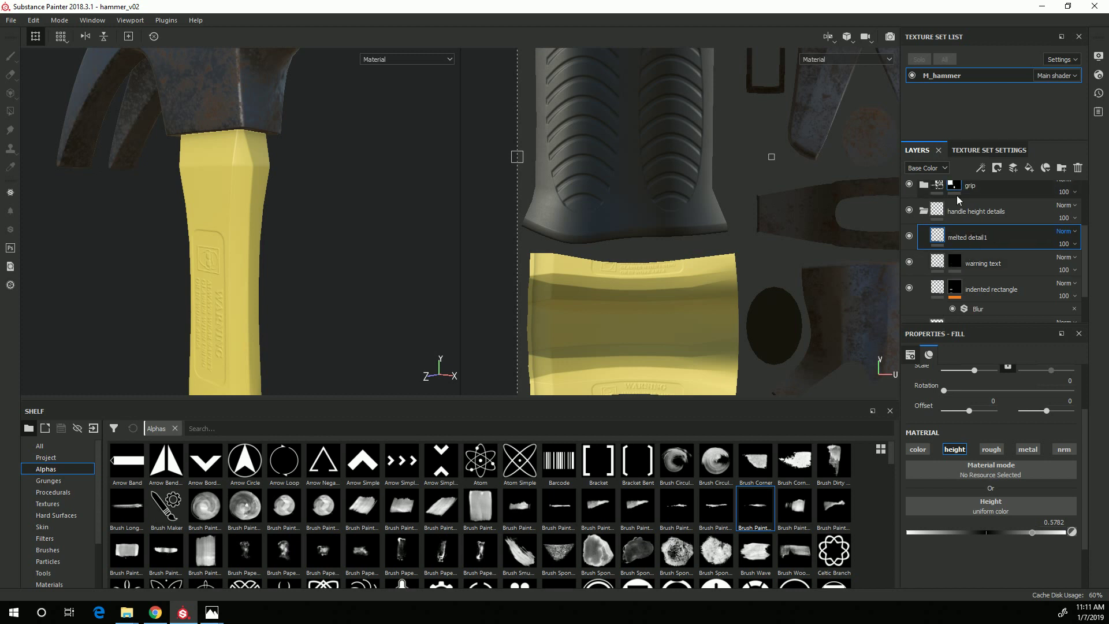
pyautogui.rightClick(973, 239)
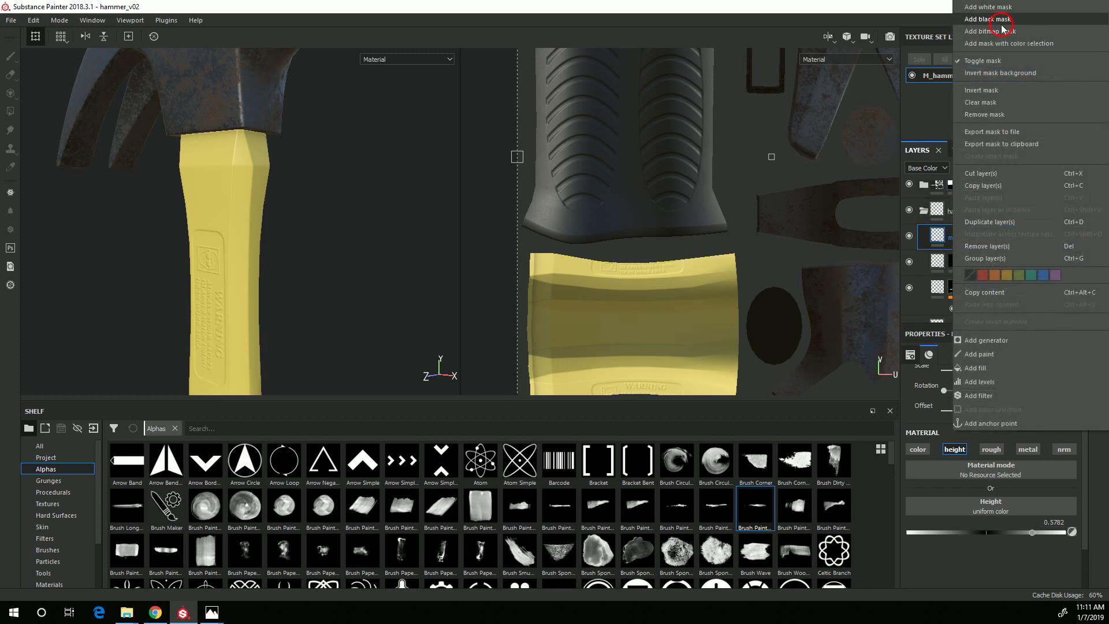
pyautogui.click(1016, 8)
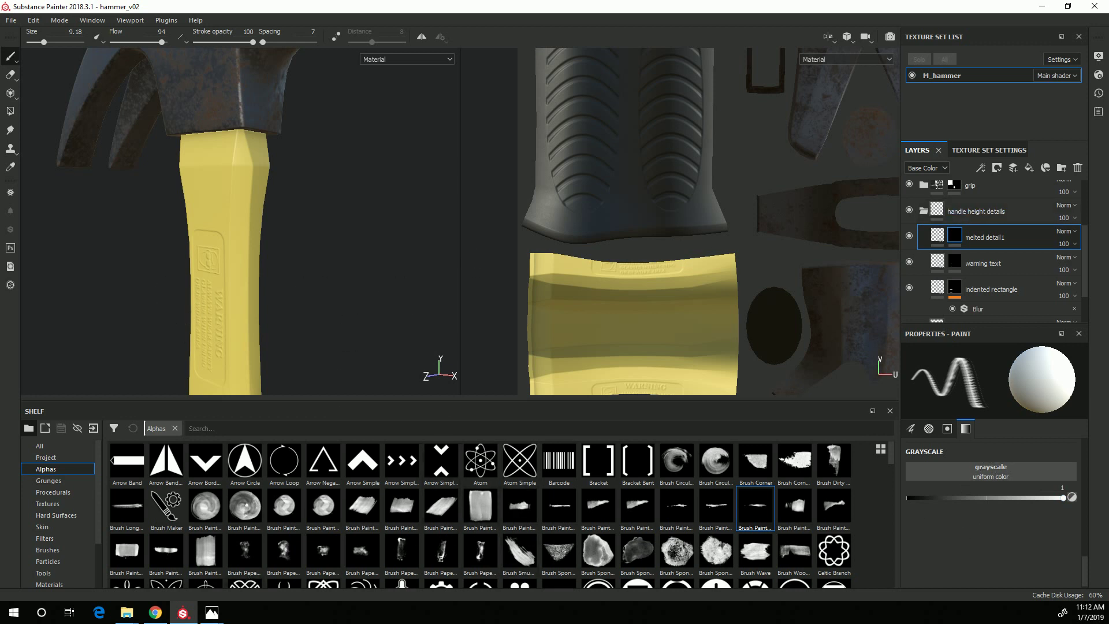
# Stamp the rectangular Brush Paint alpha repeatedly down the narrow side of the yellow handle in the melted detail1 mask
pyautogui.moveTo(317, 297)
pyautogui.keyDown('alt'); pyautogui.mouseDown()
pyautogui.moveTo(267, 321)
pyautogui.moveTo(235, 185)
pyautogui.mouseUp(); pyautogui.keyUp('alt')
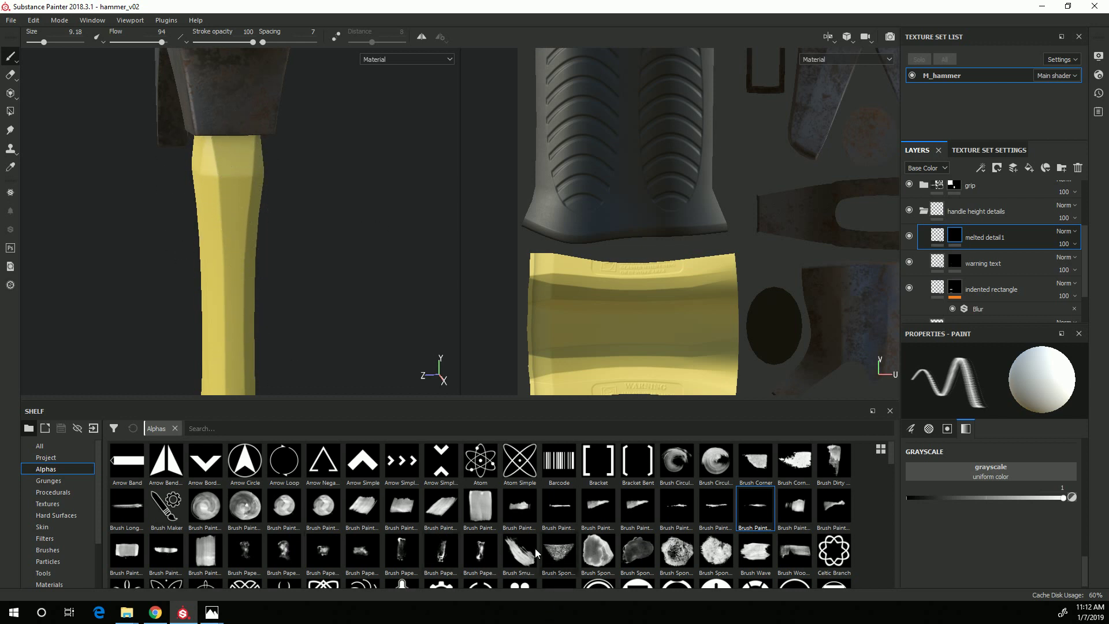
pyautogui.click(483, 505)
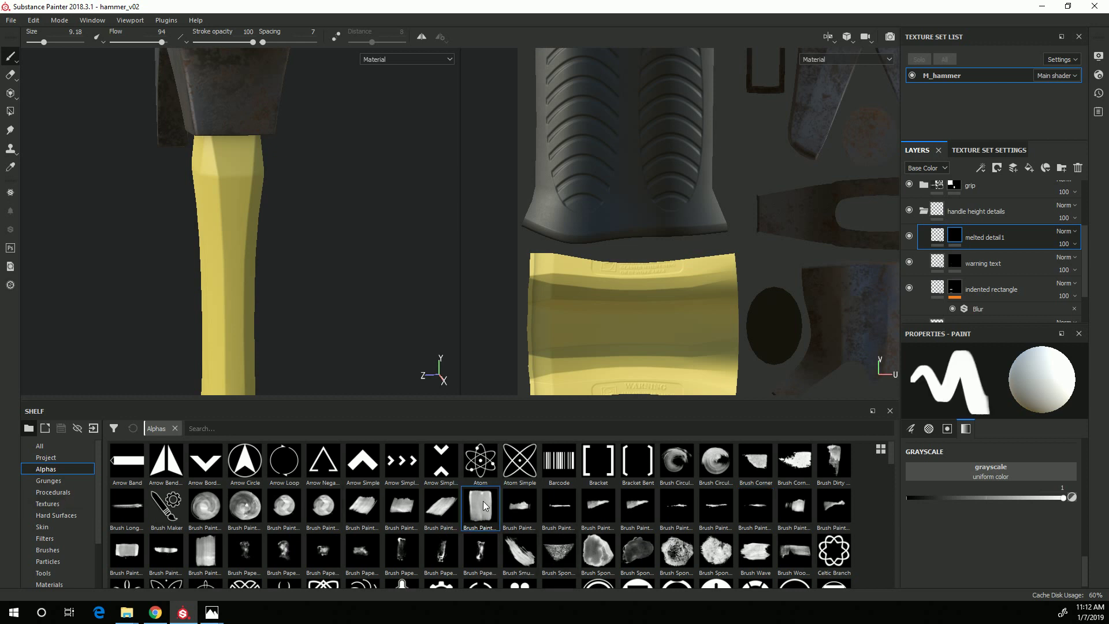
pyautogui.keyDown('ctrl'); pyautogui.moveTo(233, 223); pyautogui.dragTo(235, 225); pyautogui.keyUp('ctrl')
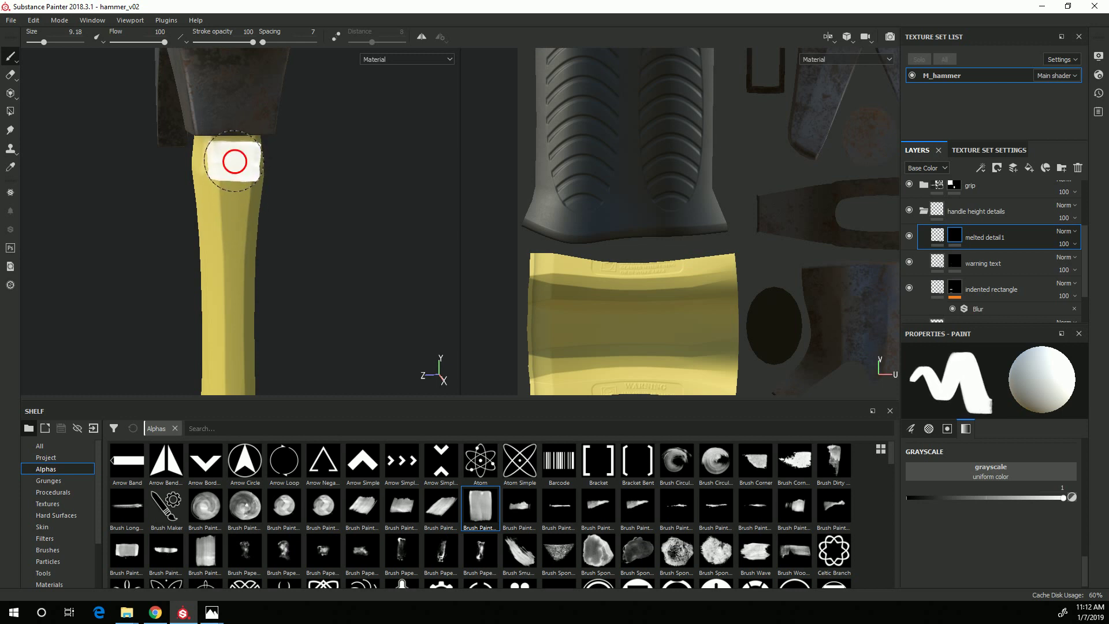
pyautogui.click(234, 175)
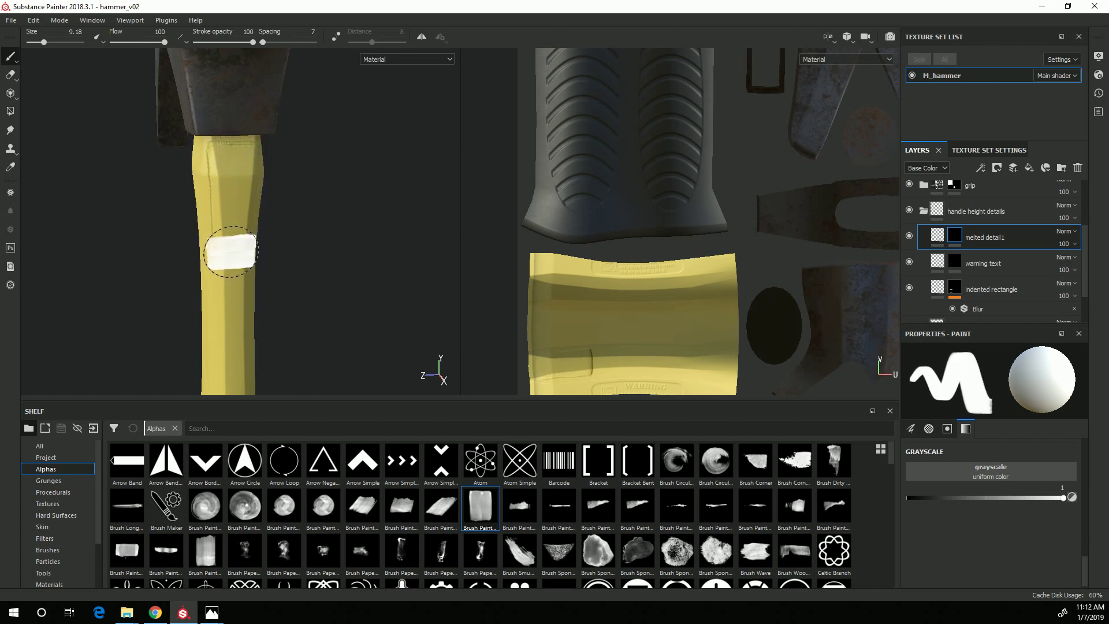
pyautogui.hotkey('ctrl', 'z')
pyautogui.click(234, 168)
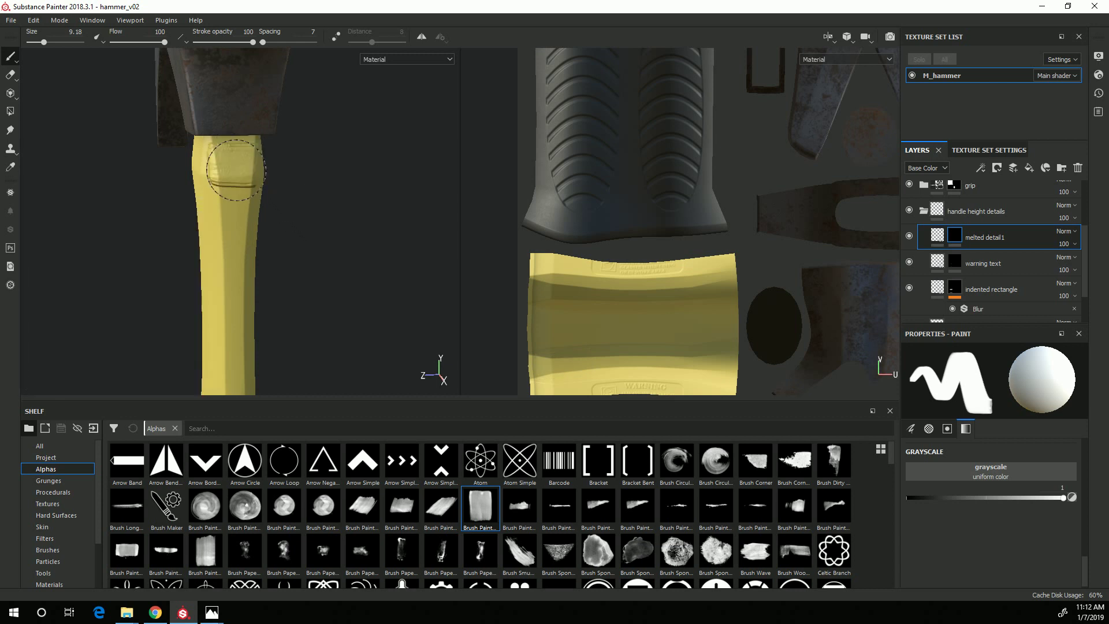
pyautogui.click(232, 199)
pyautogui.click(236, 237)
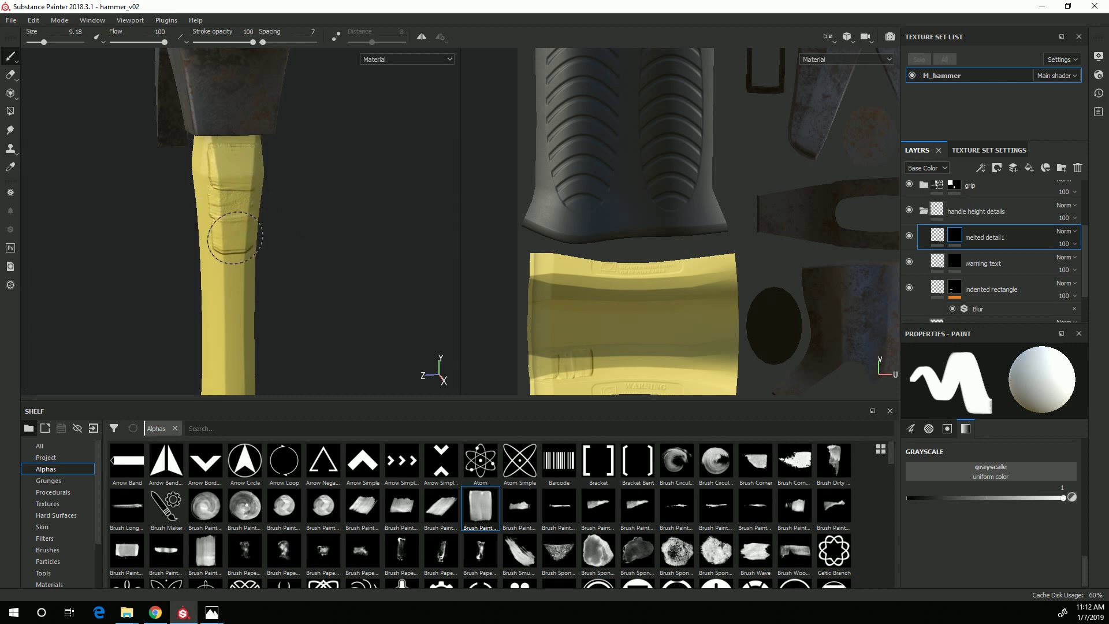
pyautogui.click(236, 273)
pyautogui.keyDown('alt'); pyautogui.moveTo(337, 337); pyautogui.dragTo(325, 305); pyautogui.keyUp('alt')
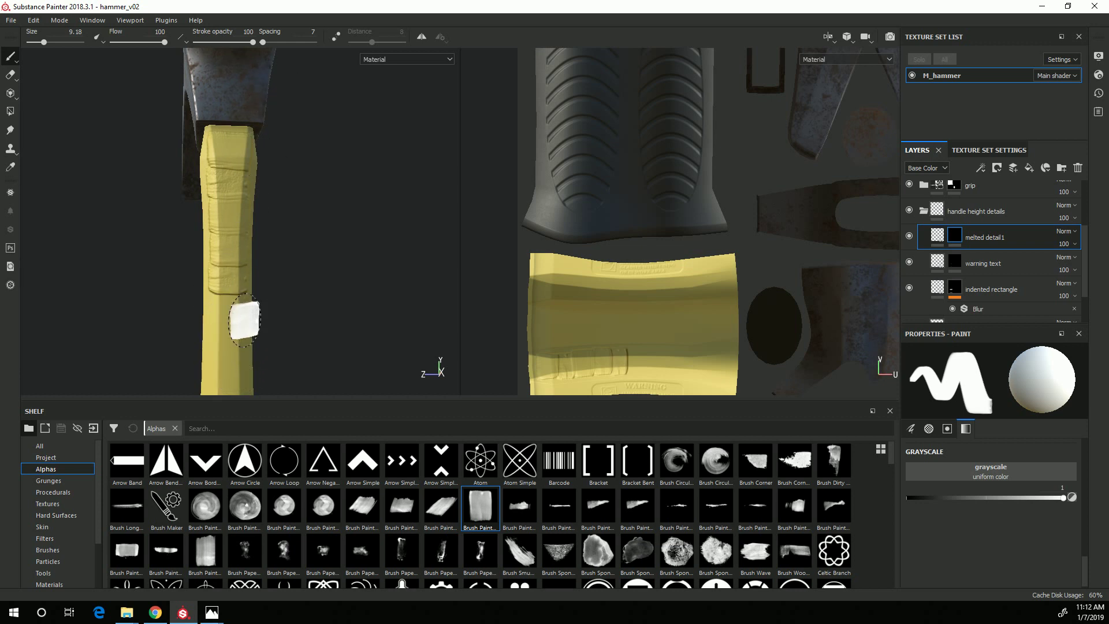
pyautogui.keyDown('alt'); pyautogui.moveTo(347, 335); pyautogui.dragTo(283, 327); pyautogui.keyUp('alt')
pyautogui.moveTo(267, 371)
pyautogui.keyDown('alt'); pyautogui.mouseDown()
pyautogui.moveTo(297, 235)
pyautogui.moveTo(266, 222)
pyautogui.moveTo(361, 322)
pyautogui.moveTo(240, 317)
pyautogui.moveTo(190, 290)
pyautogui.moveTo(416, 188)
pyautogui.moveTo(371, 334)
pyautogui.moveTo(255, 323)
pyautogui.moveTo(402, 334)
pyautogui.moveTo(141, 307)
pyautogui.moveTo(198, 330)
pyautogui.moveTo(448, 329)
pyautogui.moveTo(403, 339)
pyautogui.mouseUp(); pyautogui.keyUp('alt')
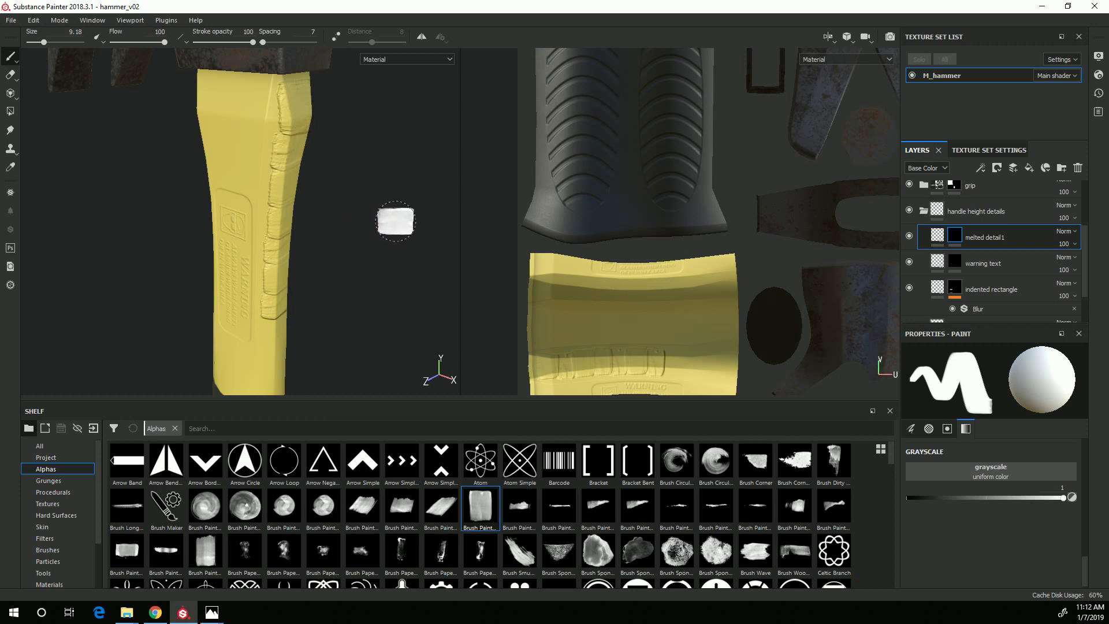
# Reduce the brush size to 4.79 and stamp smaller overlapping patches over the melted strip along the handle's narrow side
pyautogui.keyDown('alt'); pyautogui.moveTo(389, 217); pyautogui.dragTo(359, 213); pyautogui.keyUp('alt')
pyautogui.moveTo(272, 177)
pyautogui.keyDown('ctrl'); pyautogui.mouseDown(button='right')
pyautogui.moveTo(243, 177)
pyautogui.moveTo(295, 185)
pyautogui.mouseUp(button='right'); pyautogui.keyUp('ctrl')
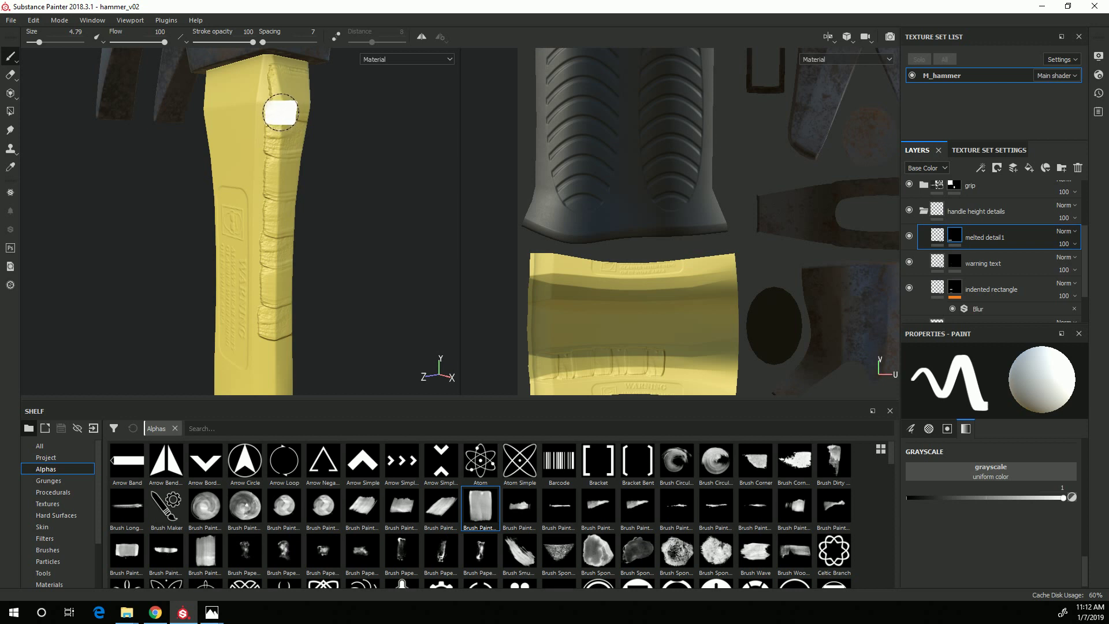
pyautogui.keyDown('alt'); pyautogui.moveTo(283, 201); pyautogui.dragTo(280, 159); pyautogui.keyUp('alt')
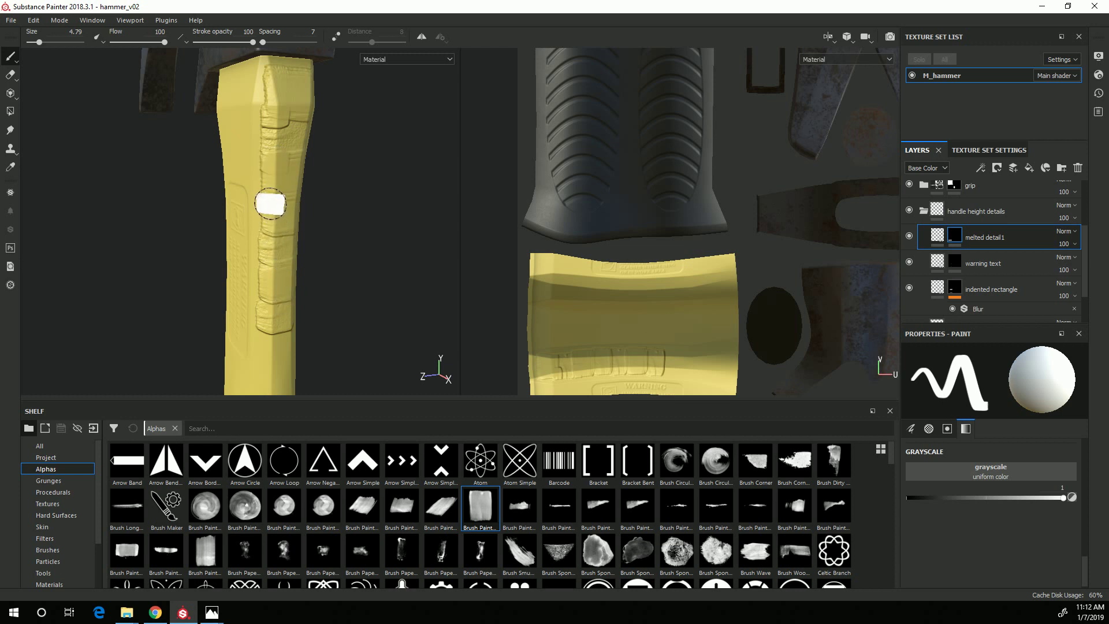
pyautogui.moveTo(267, 277)
pyautogui.keyDown('alt'); pyautogui.mouseDown()
pyautogui.moveTo(258, 317)
pyautogui.moveTo(263, 269)
pyautogui.mouseUp(); pyautogui.keyUp('alt')
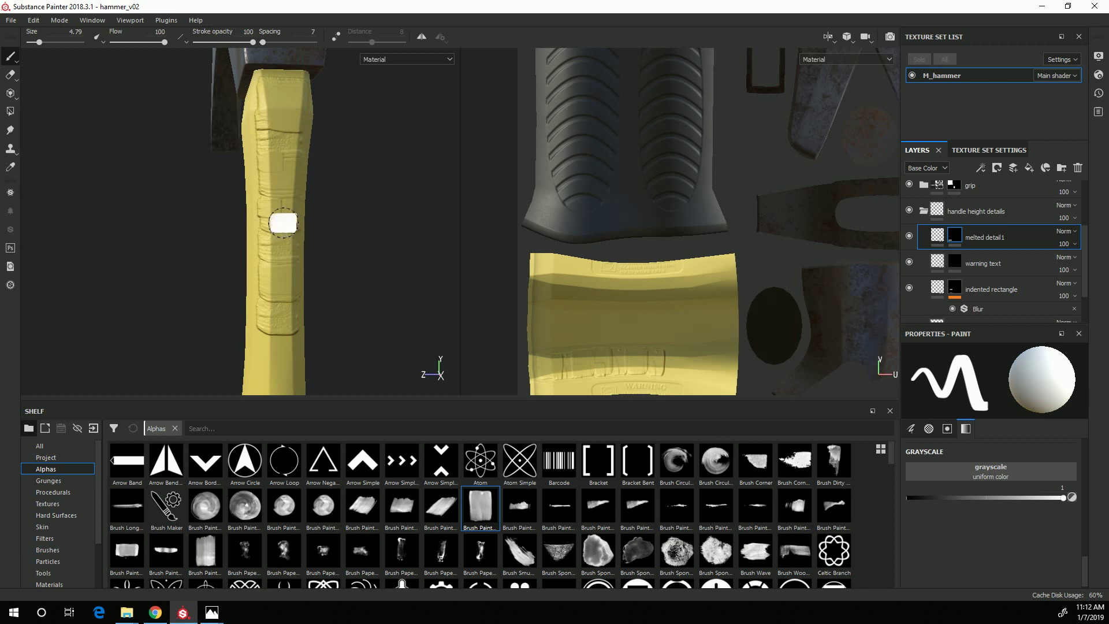
pyautogui.moveTo(286, 212)
pyautogui.keyDown('alt'); pyautogui.mouseDown()
pyautogui.moveTo(354, 260)
pyautogui.moveTo(286, 161)
pyautogui.mouseUp(); pyautogui.keyUp('alt')
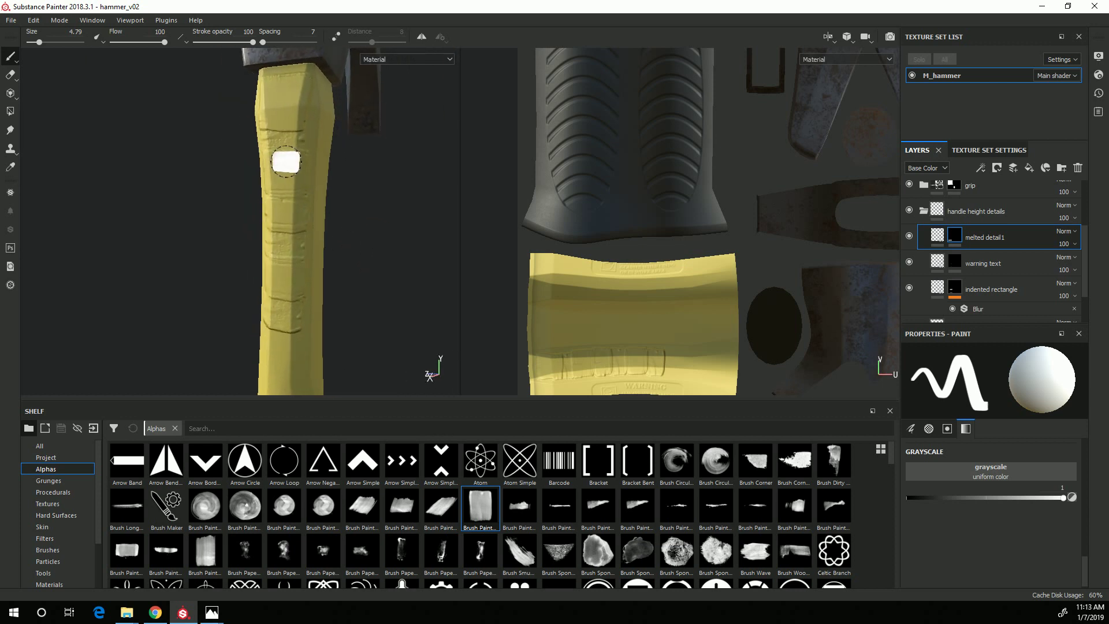
pyautogui.moveTo(287, 204)
pyautogui.keyDown('alt'); pyautogui.mouseDown()
pyautogui.moveTo(363, 334)
pyautogui.moveTo(288, 324)
pyautogui.moveTo(296, 240)
pyautogui.moveTo(408, 352)
pyautogui.moveTo(354, 361)
pyautogui.moveTo(407, 352)
pyautogui.moveTo(358, 346)
pyautogui.moveTo(389, 347)
pyautogui.mouseUp(); pyautogui.keyUp('alt')
pyautogui.moveTo(354, 253)
pyautogui.keyDown('alt'); pyautogui.mouseDown()
pyautogui.moveTo(376, 329)
pyautogui.moveTo(229, 308)
pyautogui.moveTo(228, 317)
pyautogui.moveTo(292, 262)
pyautogui.moveTo(371, 352)
pyautogui.moveTo(358, 330)
pyautogui.moveTo(225, 314)
pyautogui.moveTo(252, 323)
pyautogui.mouseUp(); pyautogui.keyUp('alt')
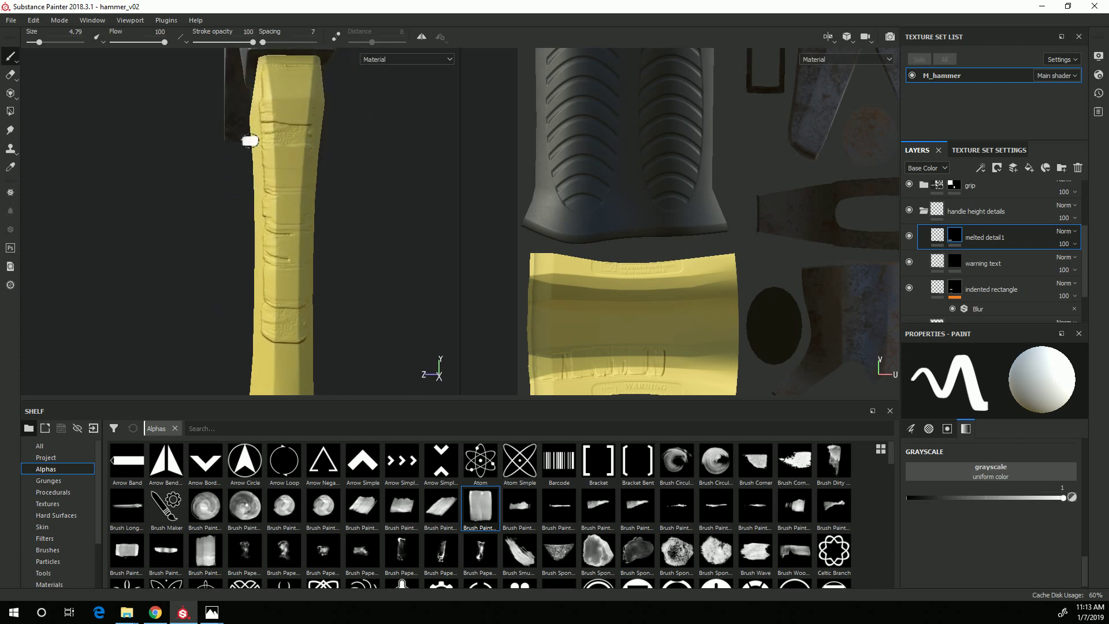
pyautogui.keyDown('alt'); pyautogui.moveTo(385, 169); pyautogui.dragTo(413, 255); pyautogui.keyUp('alt')
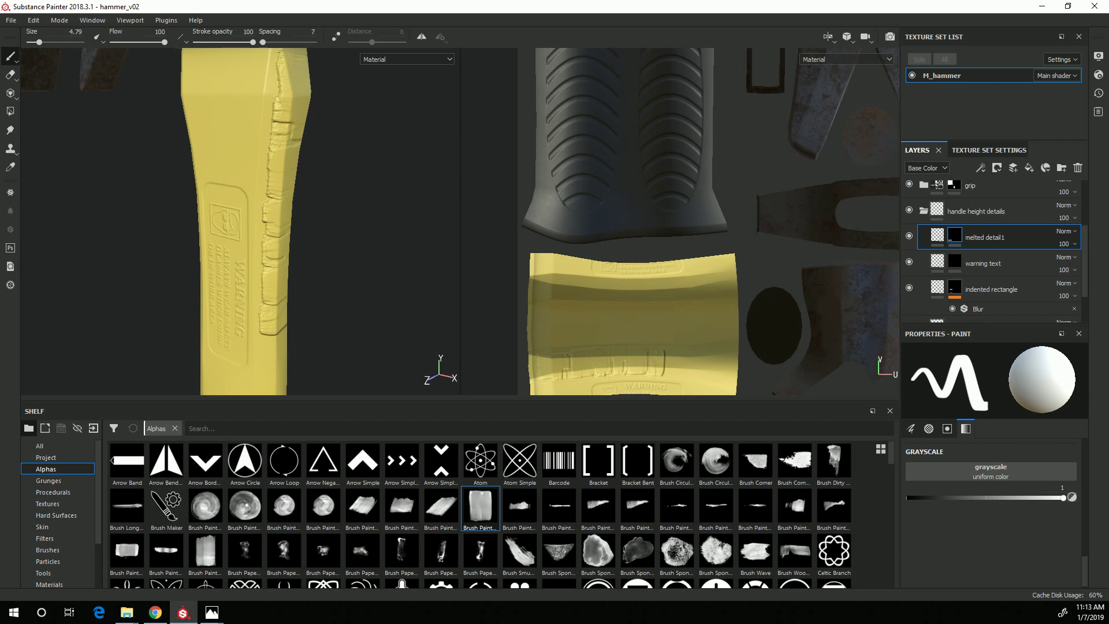
# Set the melted detail1 layer's height to 0.6364, checking the relief from the front and side of the handle
pyautogui.click(936, 234)
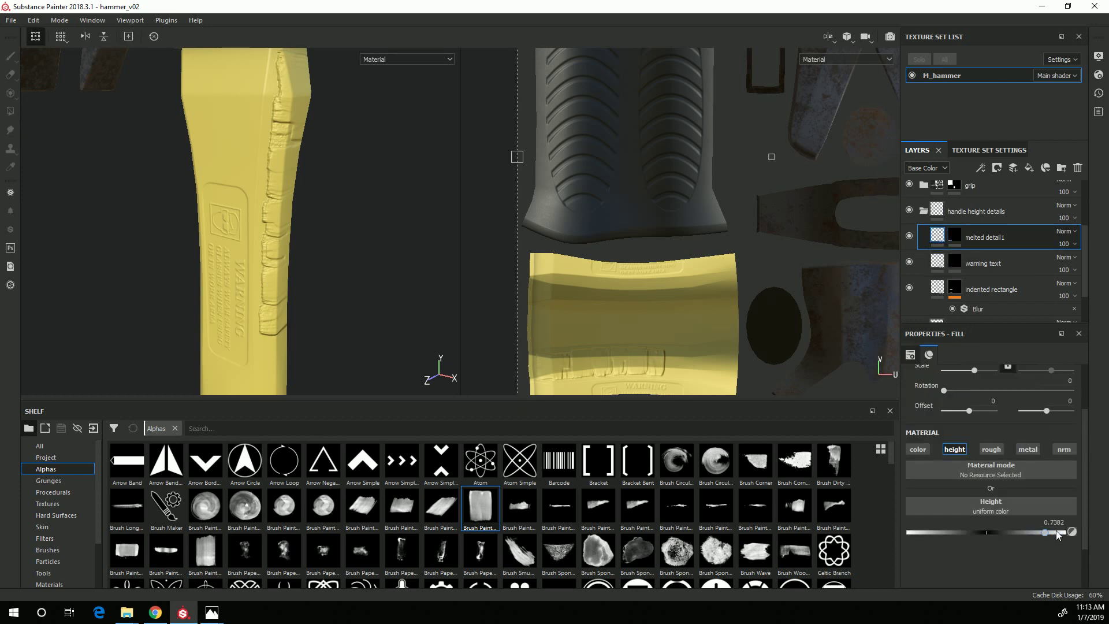
pyautogui.keyDown('alt'); pyautogui.moveTo(408, 346); pyautogui.dragTo(444, 348); pyautogui.keyUp('alt')
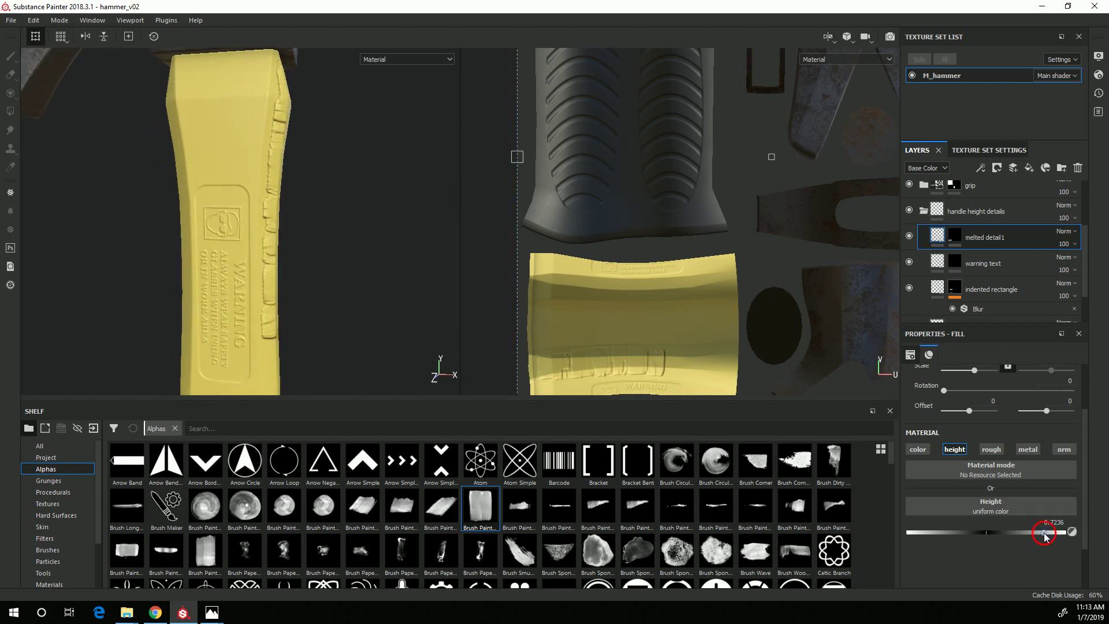
pyautogui.keyDown('alt'); pyautogui.moveTo(228, 306); pyautogui.dragTo(268, 313); pyautogui.keyUp('alt')
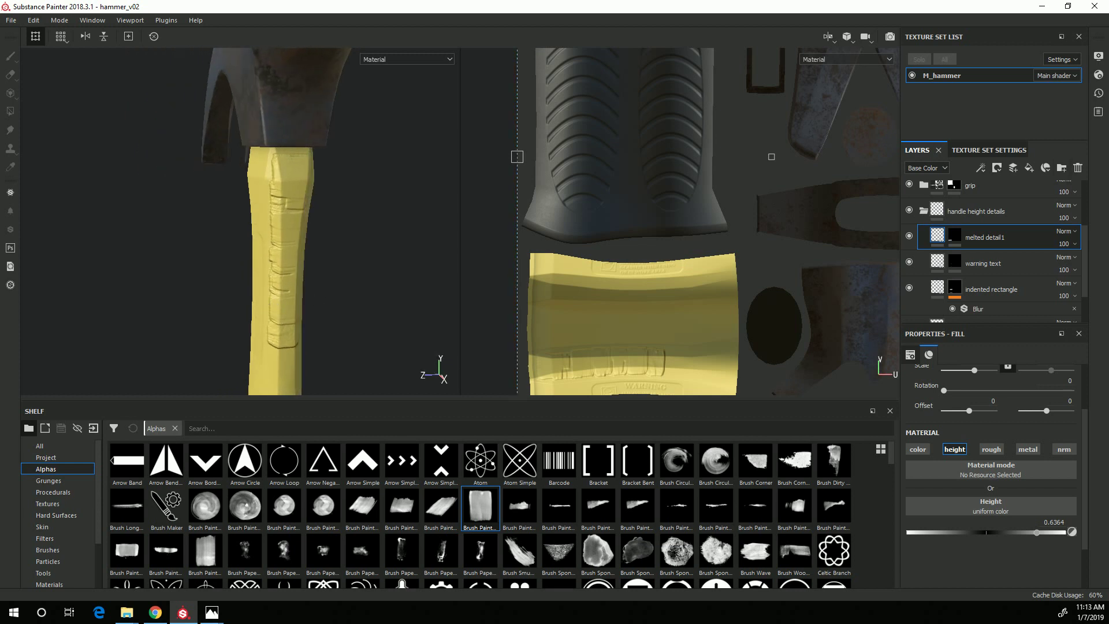
pyautogui.keyDown('alt'); pyautogui.moveTo(366, 304); pyautogui.dragTo(312, 307); pyautogui.keyUp('alt')
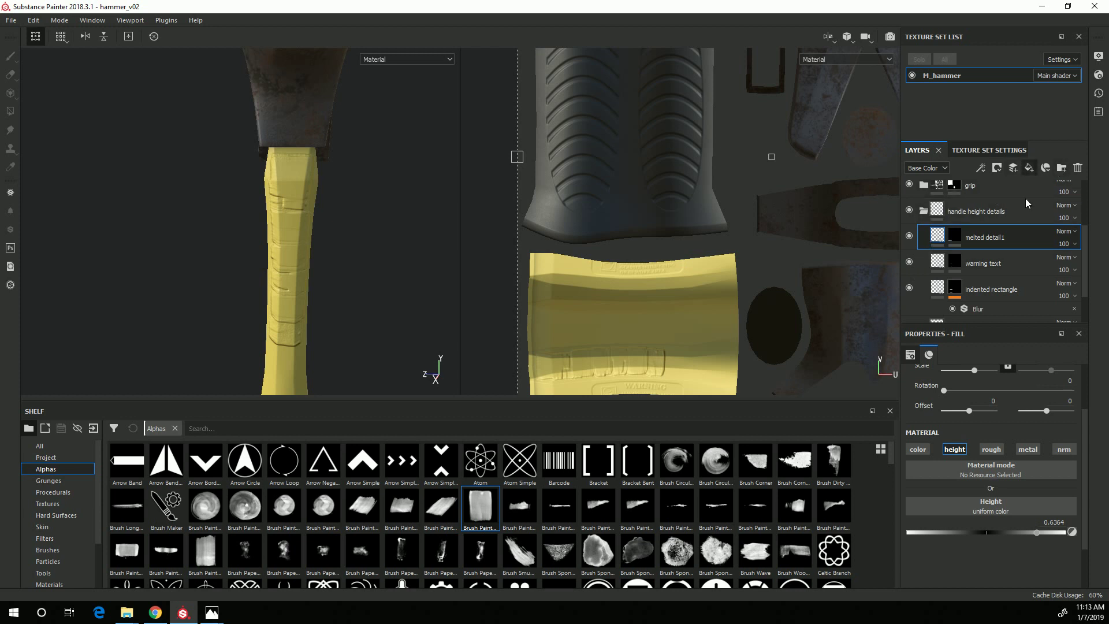
# Add a fill layer above melted detail1 with only the height channel enabled and height set to -0.1636
pyautogui.click(1028, 167)
pyautogui.click(918, 450)
pyautogui.click(990, 450)
pyautogui.click(1027, 450)
pyautogui.click(1065, 450)
pyautogui.moveTo(984, 531); pyautogui.dragTo(973, 532)
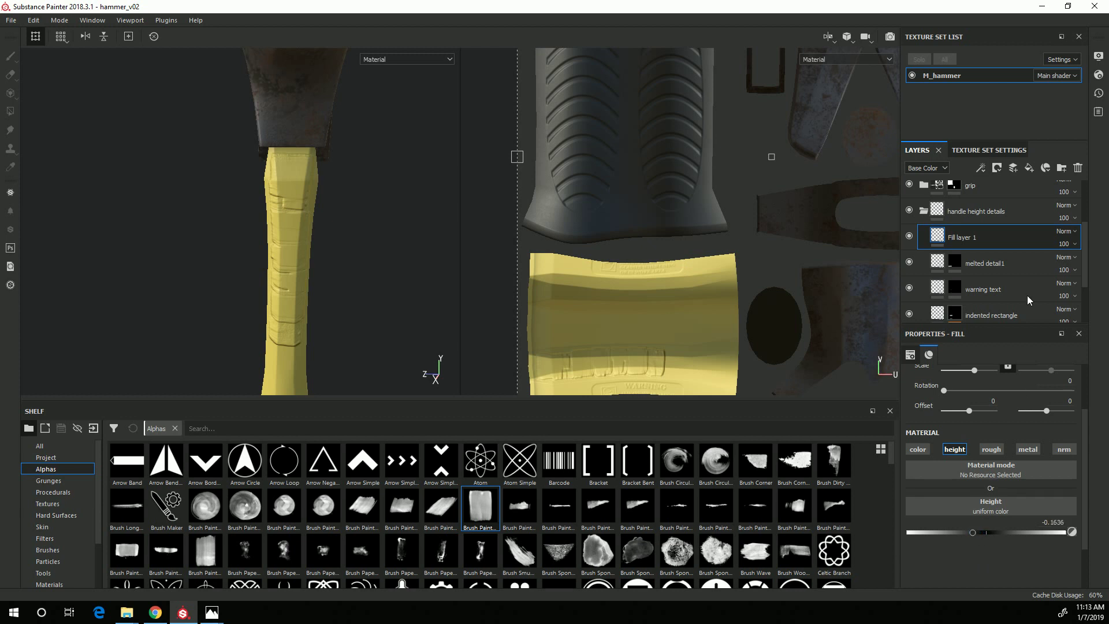
# Rename the new fill layer "melted detail 2" and add a black mask to it
pyautogui.doubleClick(968, 239)
pyautogui.write('melted detail 2')
pyautogui.press('Return')
pyautogui.rightClick(973, 239)
pyautogui.click(993, 25)
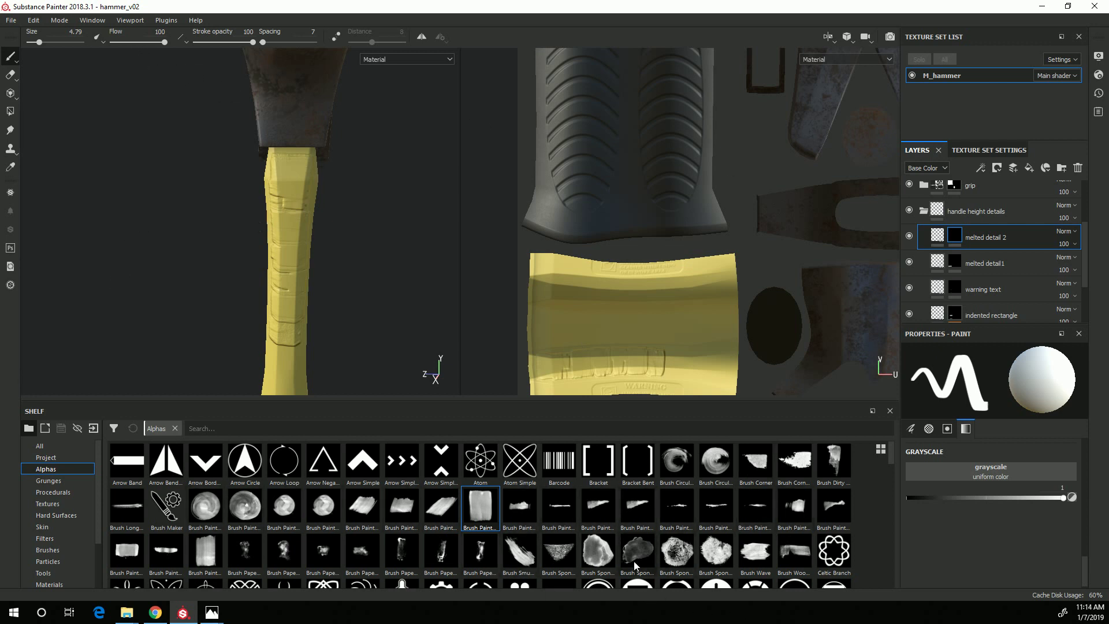
# Stamp horizontal creases across the upper end of the melted strip in melted detail 2's mask, using a thin Brush Paint alpha at size 13.05
pyautogui.click(721, 501)
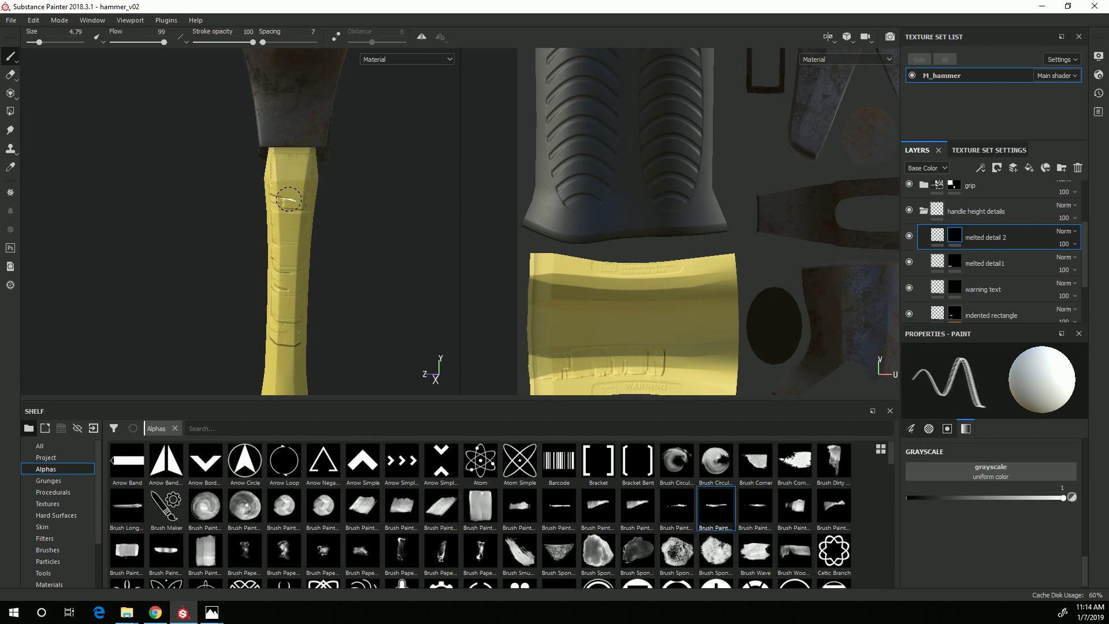
pyautogui.keyDown('ctrl'); pyautogui.moveTo(289, 199); pyautogui.dragTo(301, 197, button='right'); pyautogui.keyUp('ctrl')
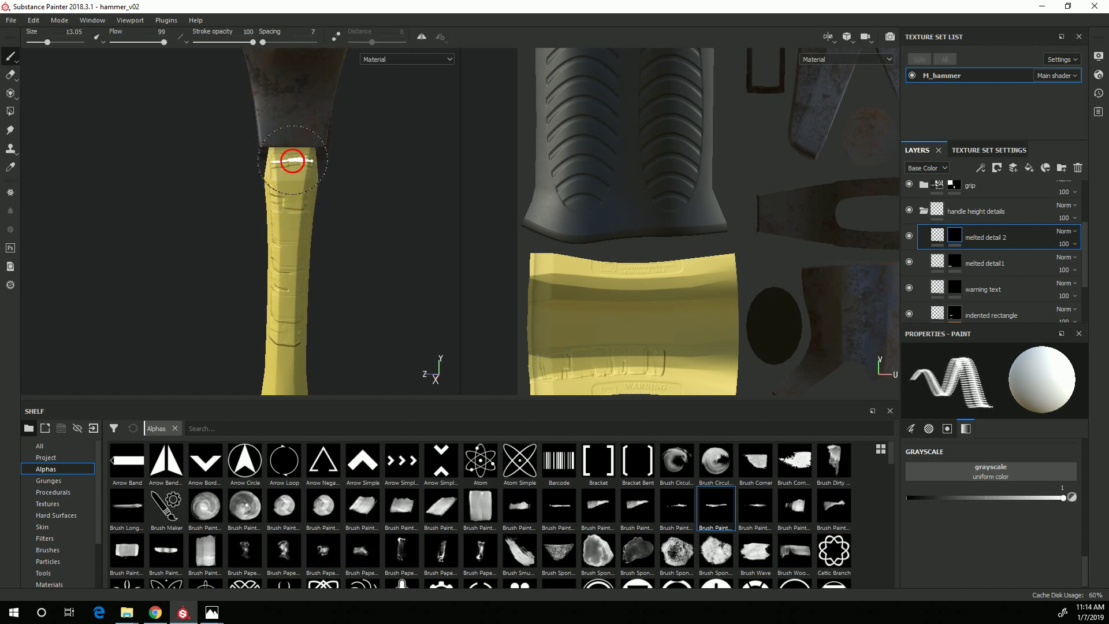
pyautogui.keyDown('alt'); pyautogui.moveTo(257, 241); pyautogui.dragTo(290, 183); pyautogui.keyUp('alt')
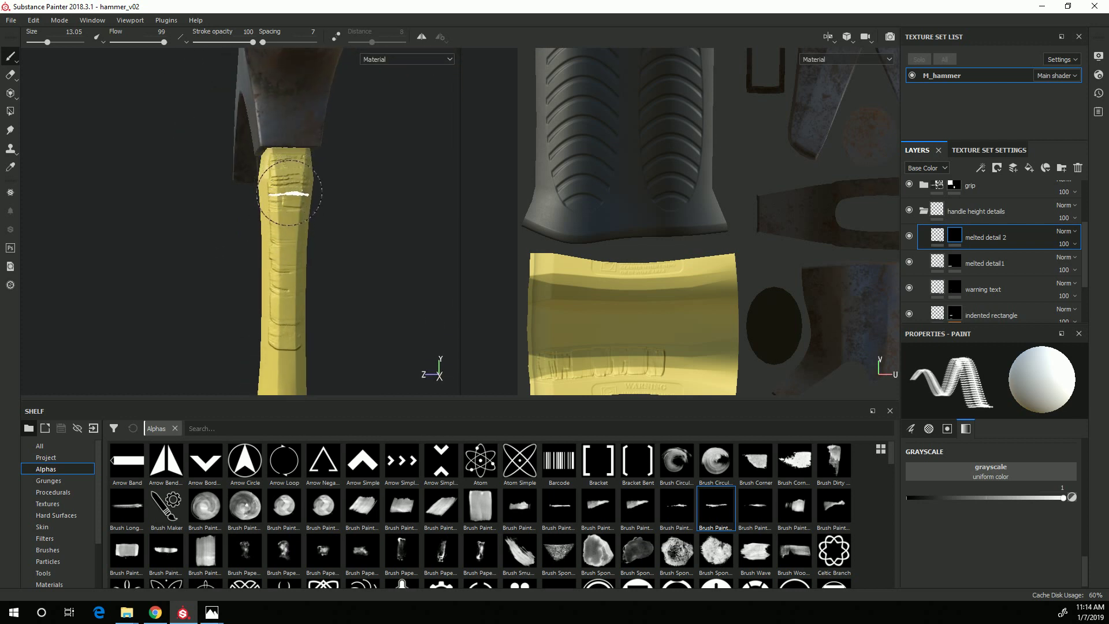
pyautogui.keyDown('alt'); pyautogui.moveTo(289, 187); pyautogui.dragTo(297, 253); pyautogui.keyUp('alt')
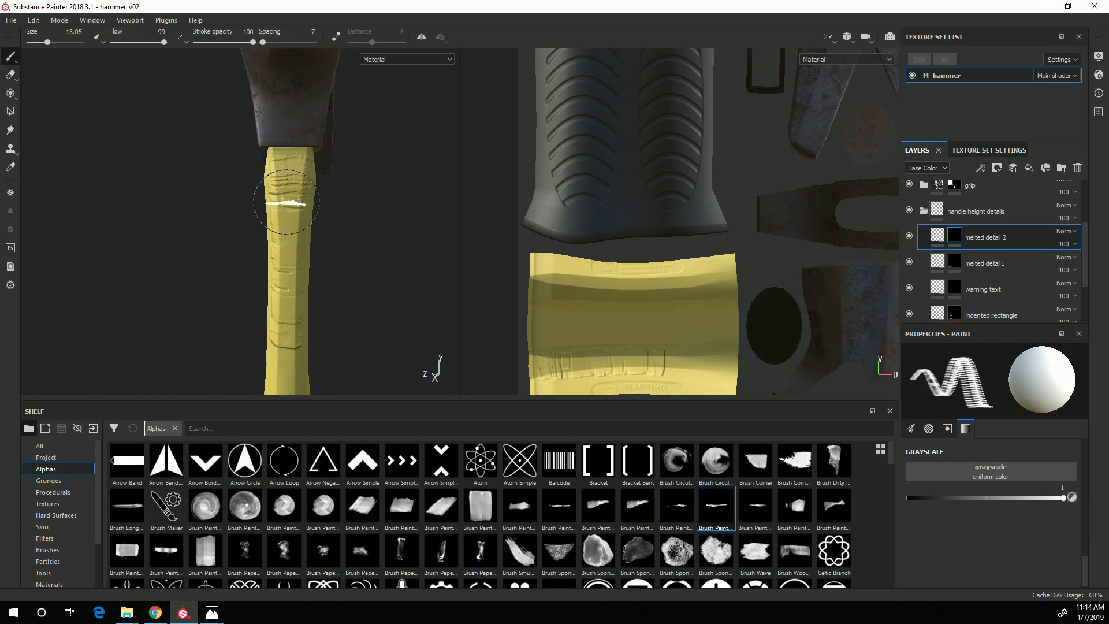
pyautogui.keyDown('alt'); pyautogui.moveTo(286, 202); pyautogui.dragTo(315, 258); pyautogui.keyUp('alt')
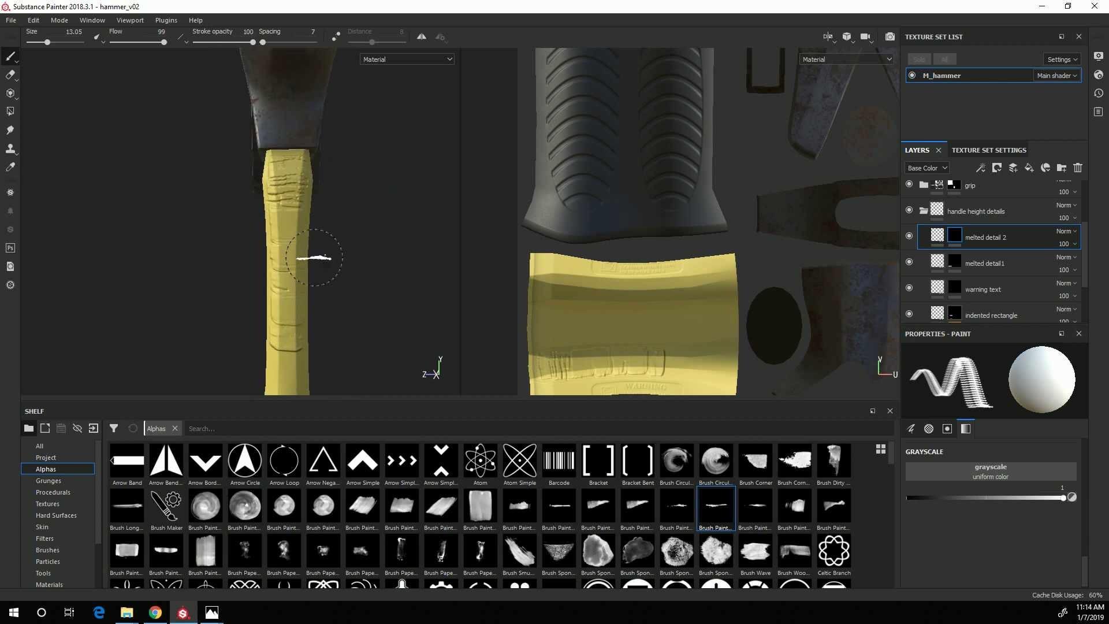
# Continue stamping creases down the upper half of the melted strip, varying the brush size between 7.9 and 11.51
pyautogui.keyDown('ctrl'); pyautogui.moveTo(298, 211); pyautogui.dragTo(290, 201, button='right'); pyautogui.keyUp('ctrl')
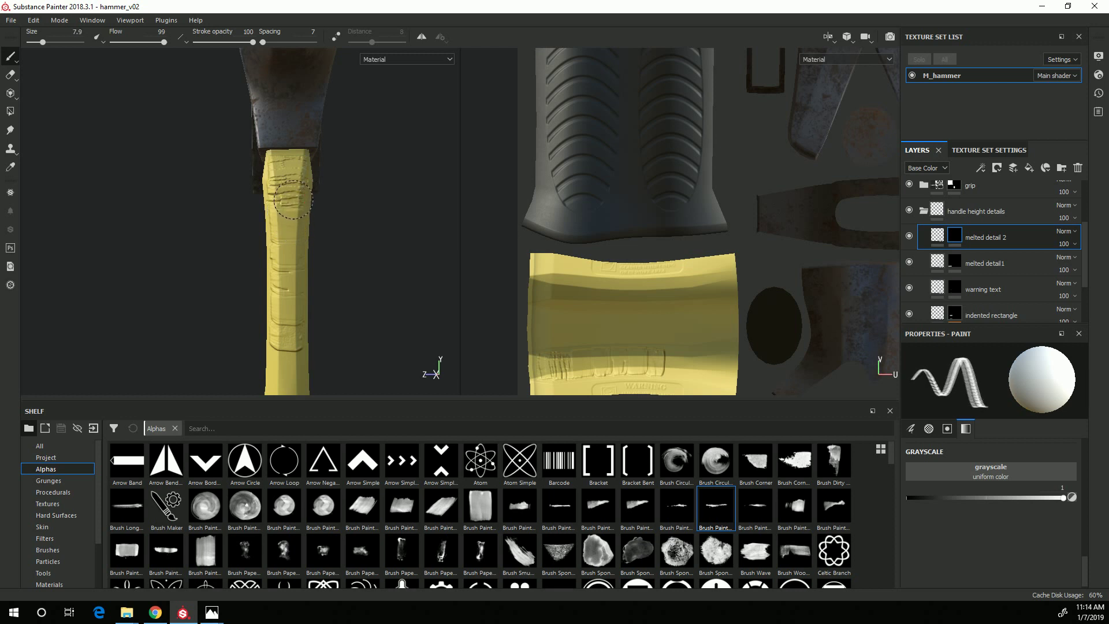
pyautogui.moveTo(289, 215)
pyautogui.keyDown('alt'); pyautogui.mouseDown()
pyautogui.moveTo(317, 240)
pyautogui.moveTo(295, 201)
pyautogui.mouseUp(); pyautogui.keyUp('alt')
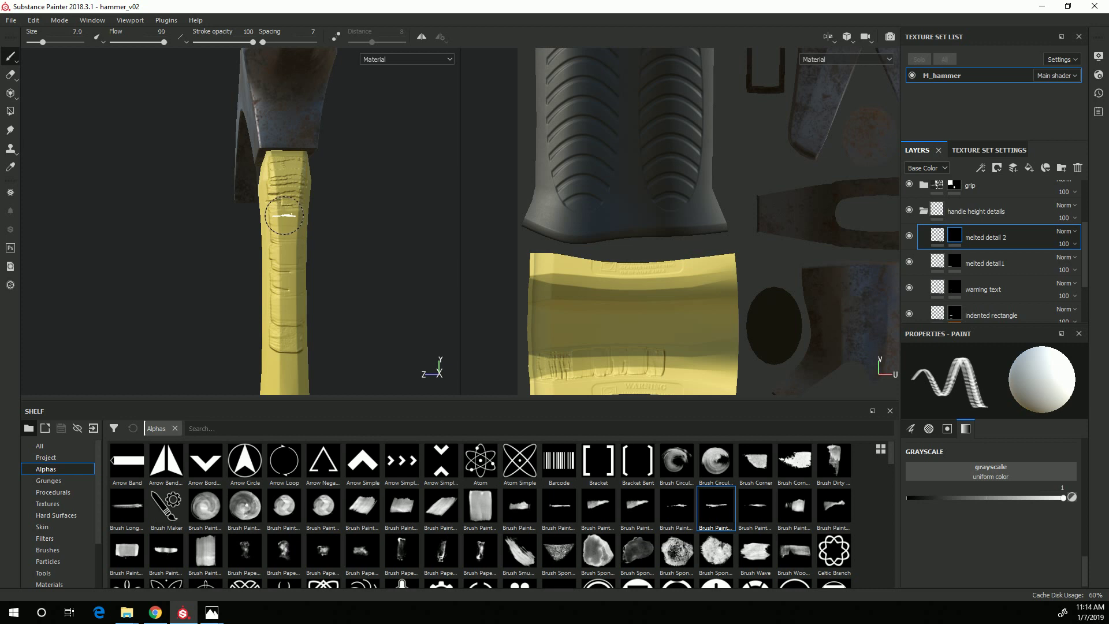
pyautogui.moveTo(281, 218)
pyautogui.keyDown('ctrl'); pyautogui.mouseDown(button='right')
pyautogui.moveTo(289, 226)
pyautogui.moveTo(274, 217)
pyautogui.mouseUp(button='right'); pyautogui.keyUp('ctrl')
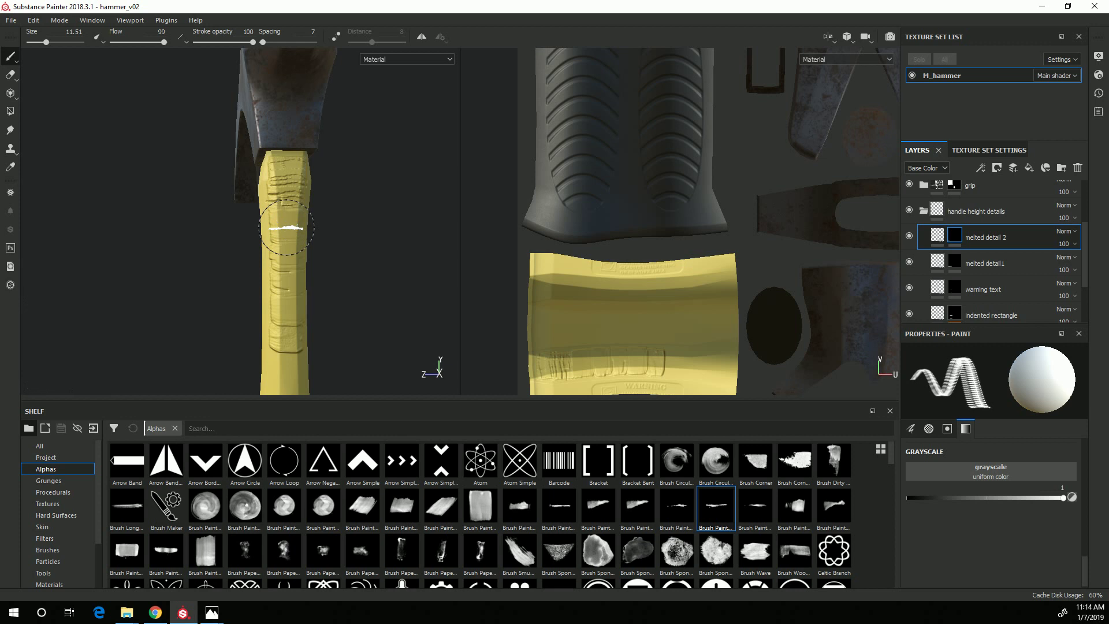
pyautogui.moveTo(286, 228)
pyautogui.keyDown('ctrl'); pyautogui.mouseDown(button='right')
pyautogui.moveTo(300, 227)
pyautogui.moveTo(275, 227)
pyautogui.moveTo(287, 227)
pyautogui.mouseUp(button='right'); pyautogui.keyUp('ctrl')
pyautogui.keyDown('alt'); pyautogui.moveTo(341, 257); pyautogui.dragTo(321, 266); pyautogui.keyUp('alt')
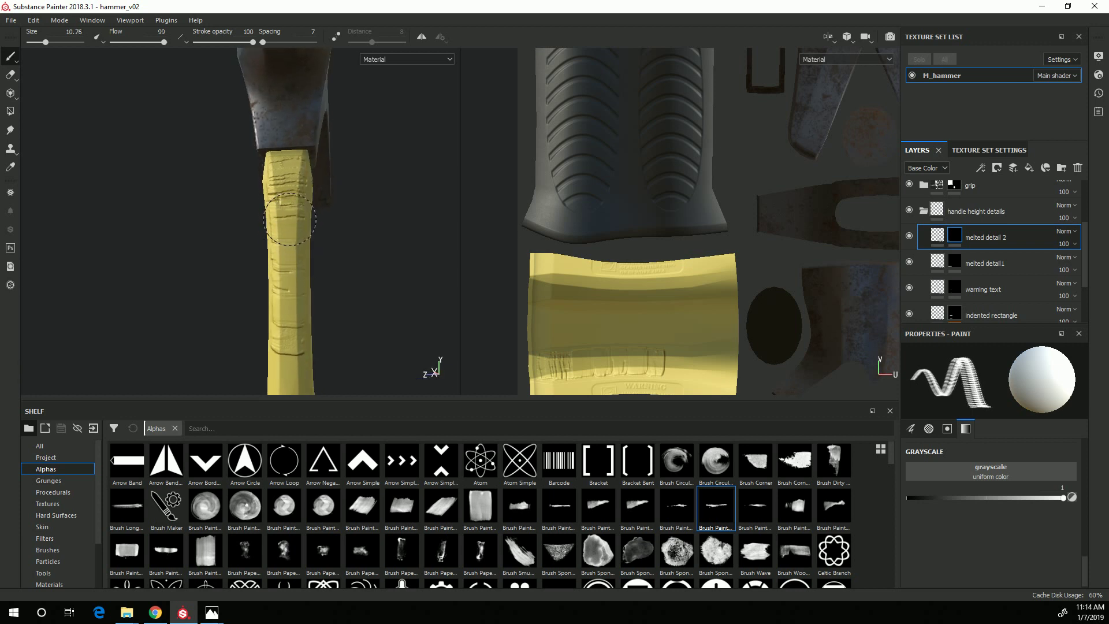
pyautogui.keyDown('alt'); pyautogui.moveTo(287, 225); pyautogui.dragTo(324, 269); pyautogui.keyUp('alt')
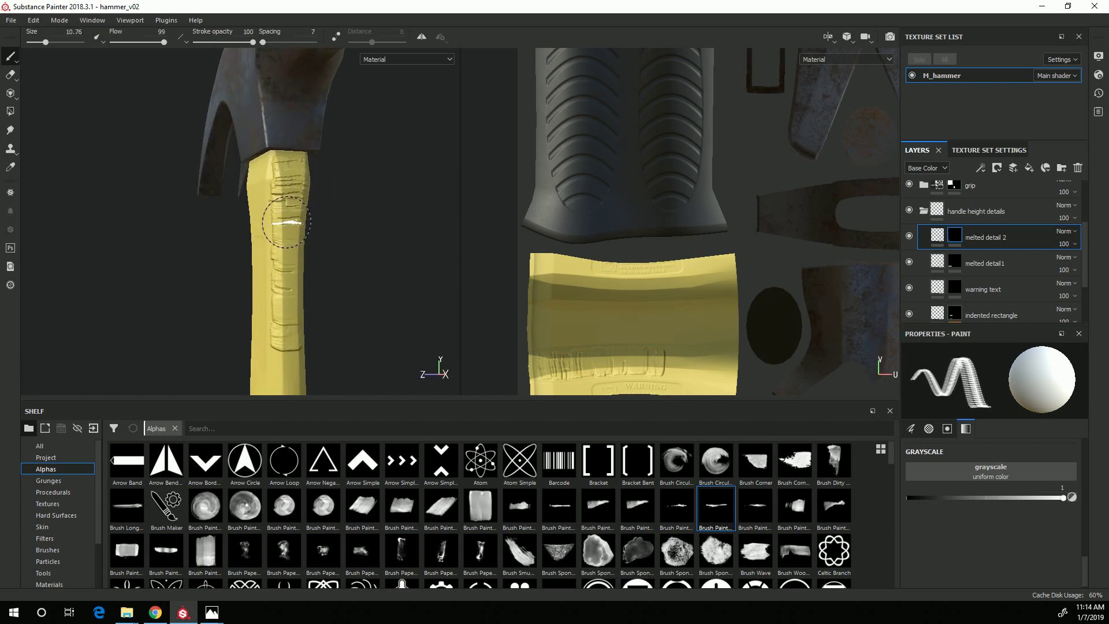
pyautogui.moveTo(287, 223)
pyautogui.keyDown('alt'); pyautogui.mouseDown()
pyautogui.moveTo(413, 267)
pyautogui.moveTo(349, 262)
pyautogui.moveTo(381, 252)
pyautogui.mouseUp(); pyautogui.keyUp('alt')
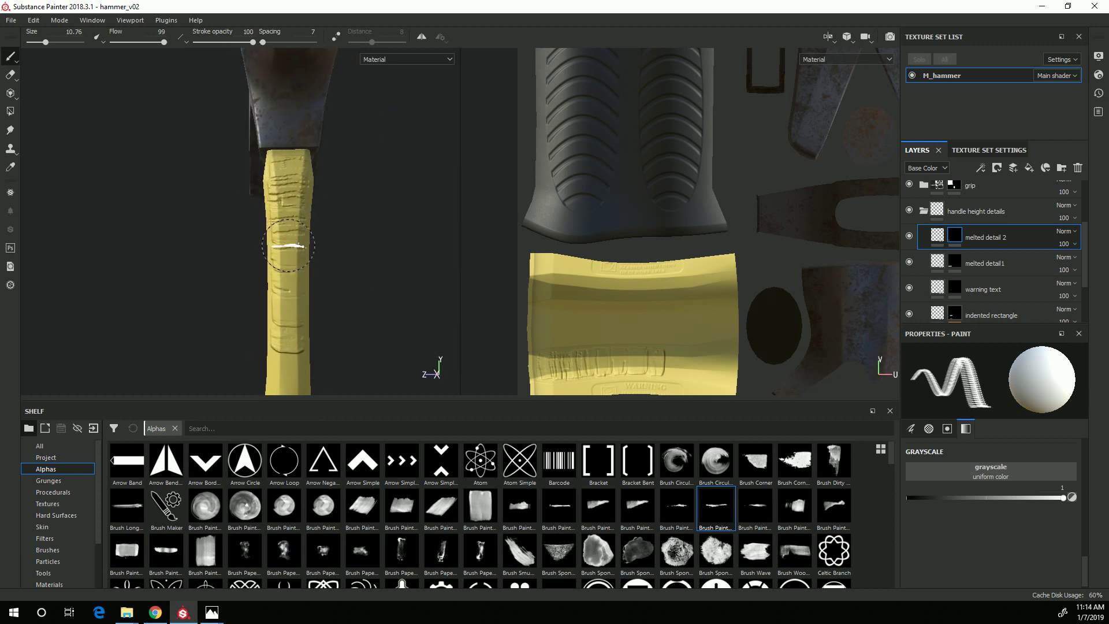
# Reduce the brush size to 7.95 and stamp creases across the middle of the melted strip
pyautogui.keyDown('ctrl'); pyautogui.moveTo(292, 251); pyautogui.dragTo(282, 251, button='right'); pyautogui.keyUp('ctrl')
pyautogui.moveTo(291, 251)
pyautogui.keyDown('alt'); pyautogui.mouseDown()
pyautogui.moveTo(307, 247)
pyautogui.moveTo(289, 265)
pyautogui.moveTo(319, 287)
pyautogui.moveTo(315, 280)
pyautogui.mouseUp(); pyautogui.keyUp('alt')
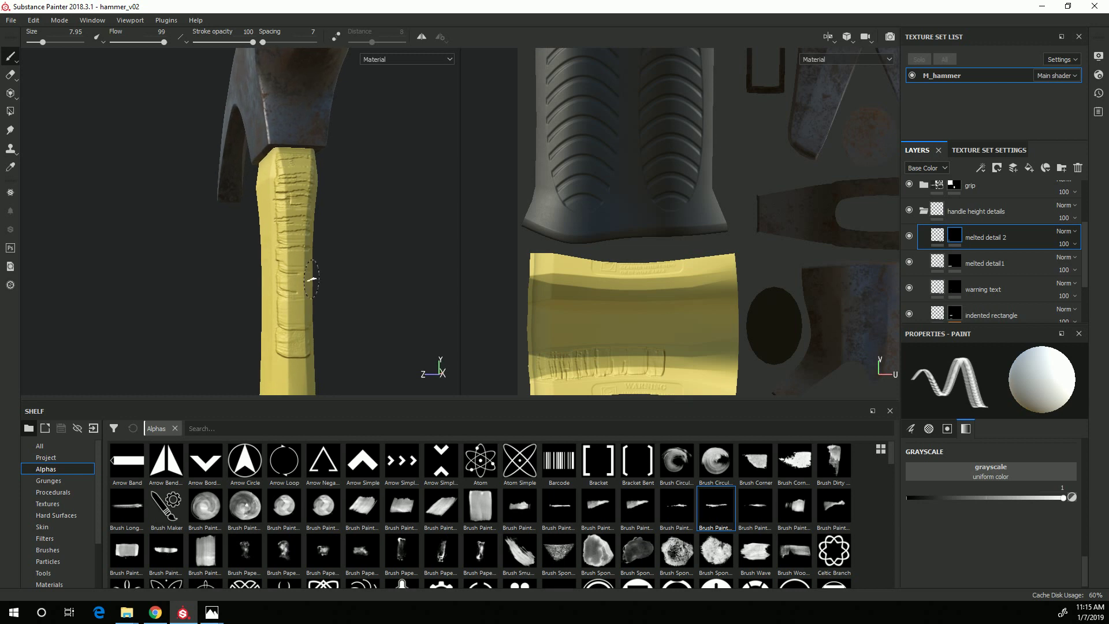
pyautogui.moveTo(292, 258)
pyautogui.keyDown('alt'); pyautogui.mouseDown()
pyautogui.moveTo(341, 299)
pyautogui.moveTo(300, 261)
pyautogui.moveTo(291, 282)
pyautogui.moveTo(289, 271)
pyautogui.mouseUp(); pyautogui.keyUp('alt')
pyautogui.keyDown('alt'); pyautogui.moveTo(305, 318); pyautogui.dragTo(295, 288); pyautogui.keyUp('alt')
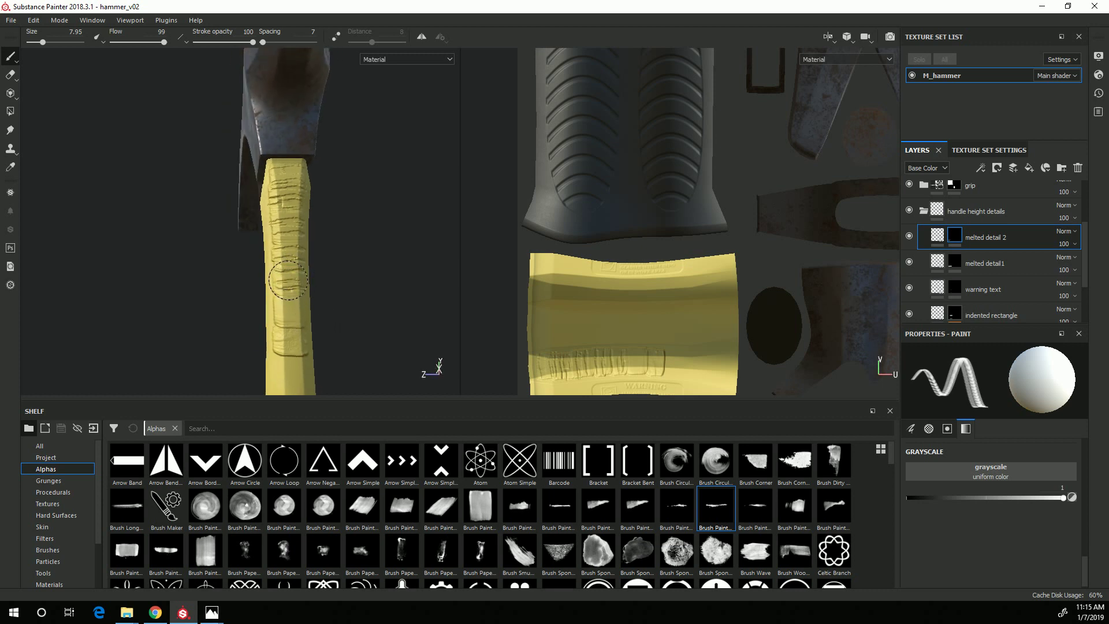
pyautogui.keyDown('alt'); pyautogui.moveTo(284, 280); pyautogui.dragTo(299, 311); pyautogui.keyUp('alt')
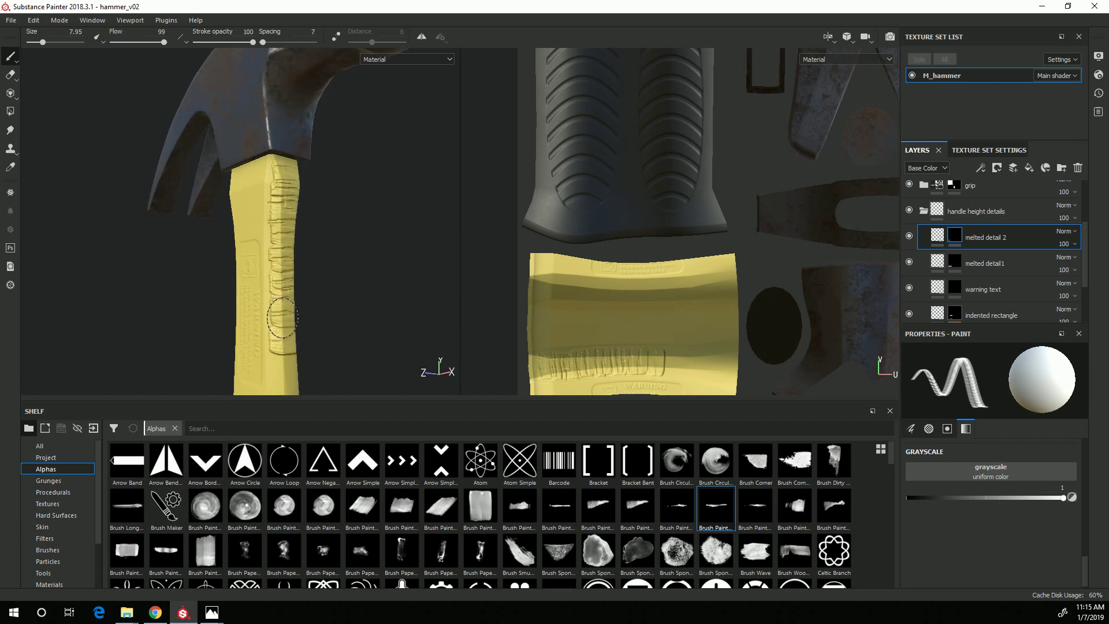
# Extend the stamped creases to the lower end of the melted strip, checking their relief from the handle's side and in the UV view
pyautogui.keyDown('alt'); pyautogui.moveTo(472, 324); pyautogui.dragTo(729, 281); pyautogui.keyUp('alt')
pyautogui.keyDown('alt'); pyautogui.moveTo(630, 300); pyautogui.dragTo(505, 196); pyautogui.keyUp('alt')
pyautogui.keyDown('alt'); pyautogui.moveTo(506, 196); pyautogui.dragTo(646, 216, button='middle'); pyautogui.keyUp('alt')
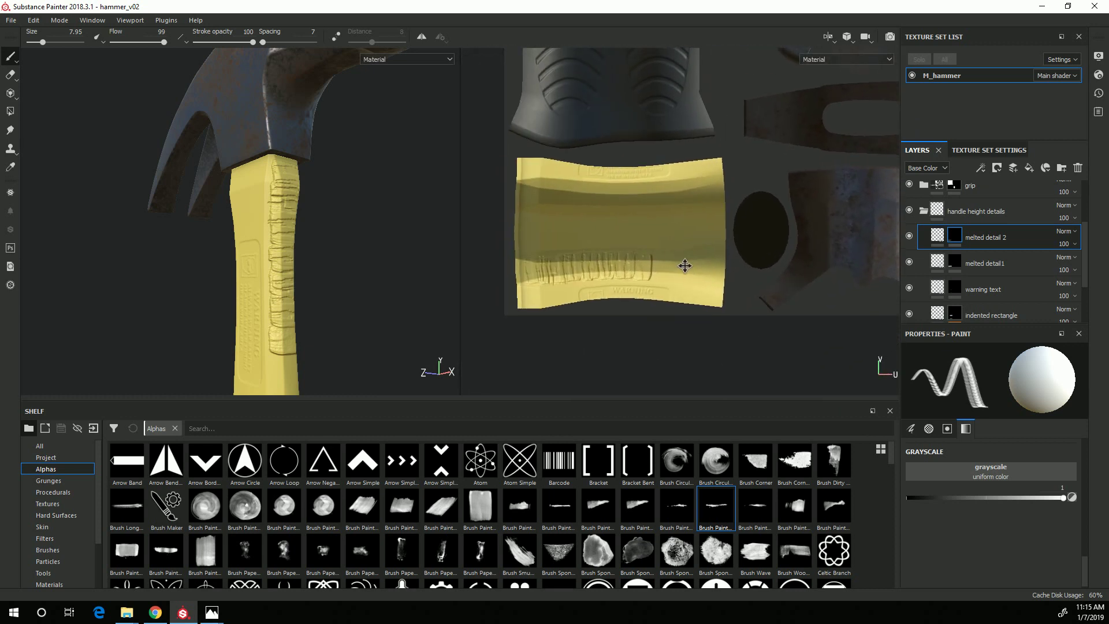
pyautogui.keyDown('alt'); pyautogui.moveTo(266, 374); pyautogui.dragTo(277, 369); pyautogui.keyUp('alt')
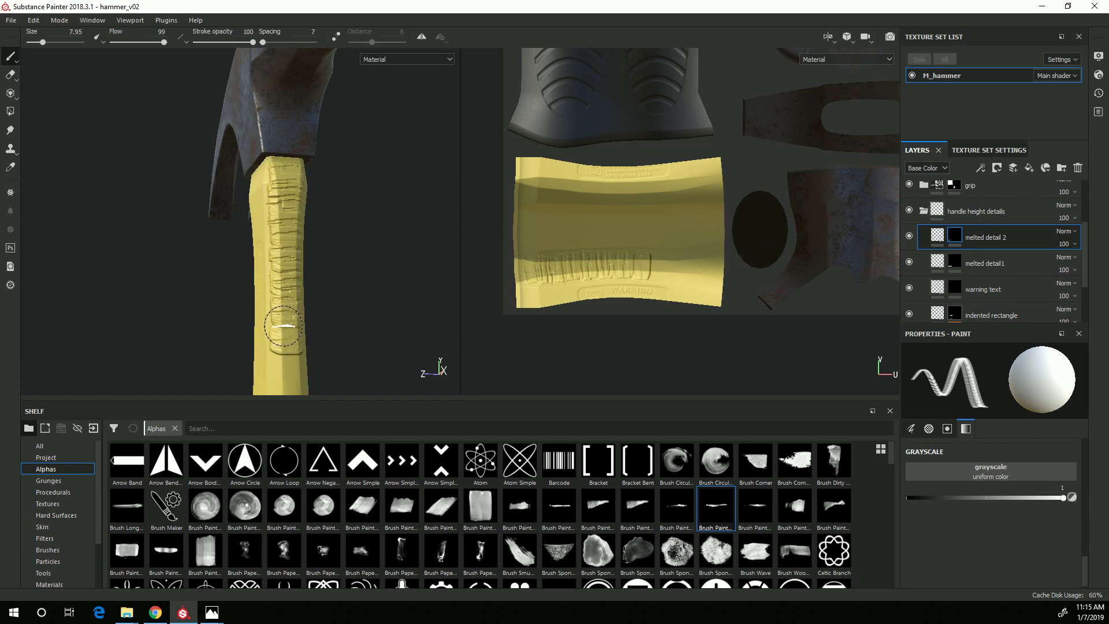
pyautogui.keyDown('alt'); pyautogui.moveTo(282, 327); pyautogui.dragTo(296, 329); pyautogui.keyUp('alt')
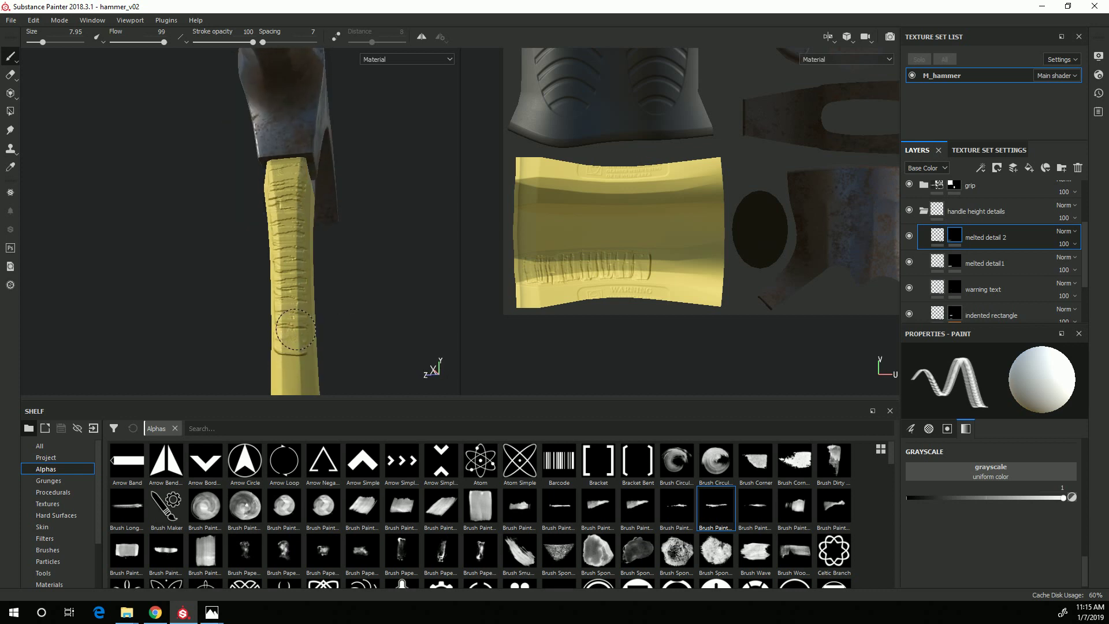
pyautogui.moveTo(291, 338)
pyautogui.keyDown('alt'); pyautogui.mouseDown()
pyautogui.moveTo(320, 366)
pyautogui.moveTo(283, 344)
pyautogui.moveTo(287, 359)
pyautogui.moveTo(346, 357)
pyautogui.moveTo(293, 354)
pyautogui.moveTo(324, 366)
pyautogui.moveTo(297, 366)
pyautogui.moveTo(366, 371)
pyautogui.moveTo(284, 377)
pyautogui.moveTo(129, 359)
pyautogui.moveTo(133, 340)
pyautogui.moveTo(172, 368)
pyautogui.moveTo(135, 313)
pyautogui.mouseUp(); pyautogui.keyUp('alt')
pyautogui.press('ctrl')
pyautogui.keyDown('alt'); pyautogui.moveTo(135, 313); pyautogui.dragTo(308, 311, button='right'); pyautogui.keyUp('alt')
pyautogui.moveTo(307, 311)
pyautogui.keyDown('alt'); pyautogui.mouseDown()
pyautogui.moveTo(265, 324)
pyautogui.moveTo(292, 322)
pyautogui.mouseUp(); pyautogui.keyUp('alt')
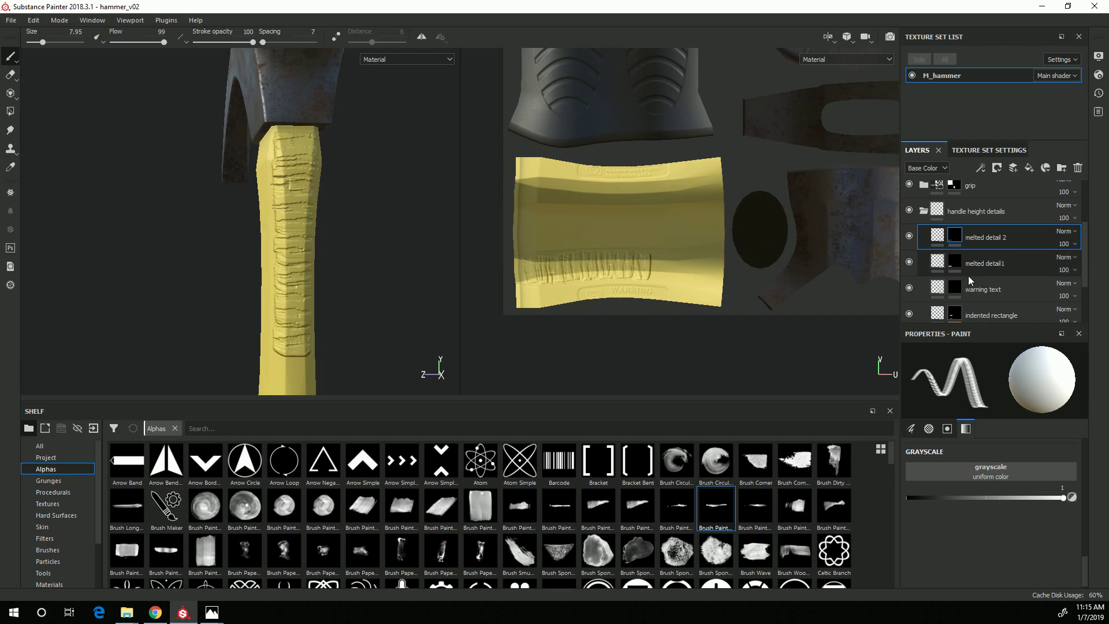
# Add a fill layer above melted detail 2 with only the height channel enabled and height set to 0.3891
pyautogui.click(1027, 169)
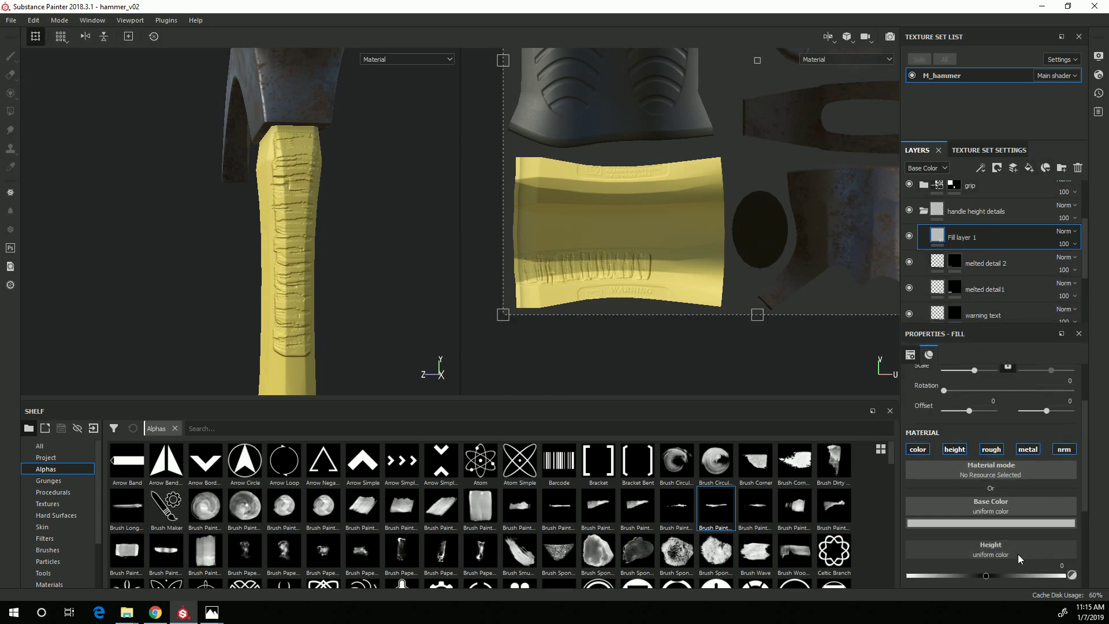
pyautogui.click(916, 449)
pyautogui.click(991, 450)
pyautogui.click(1027, 449)
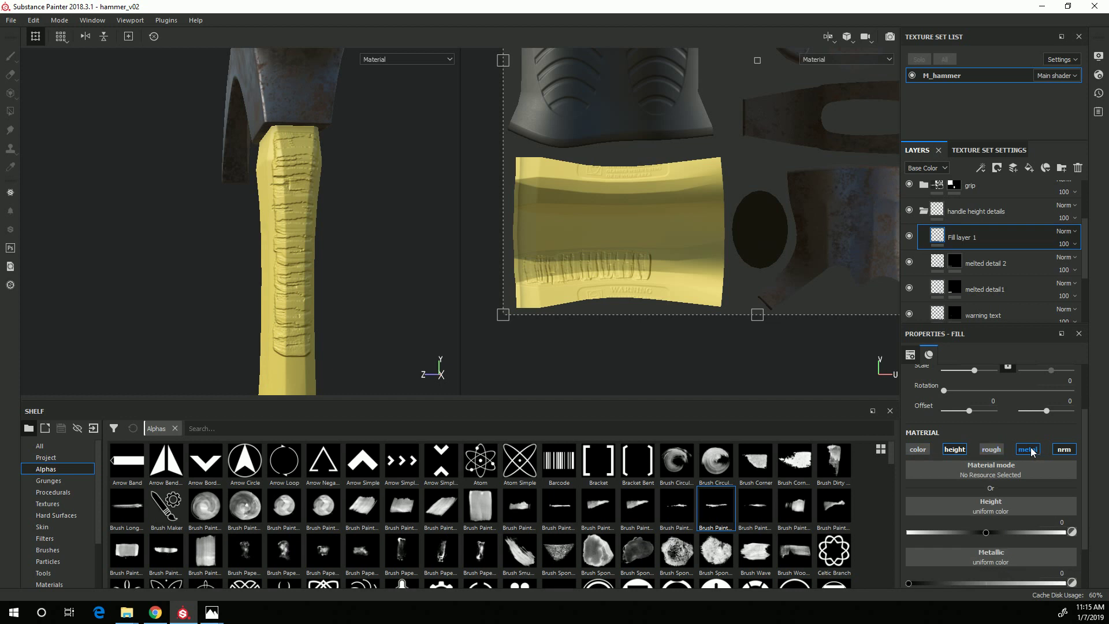
pyautogui.click(1064, 449)
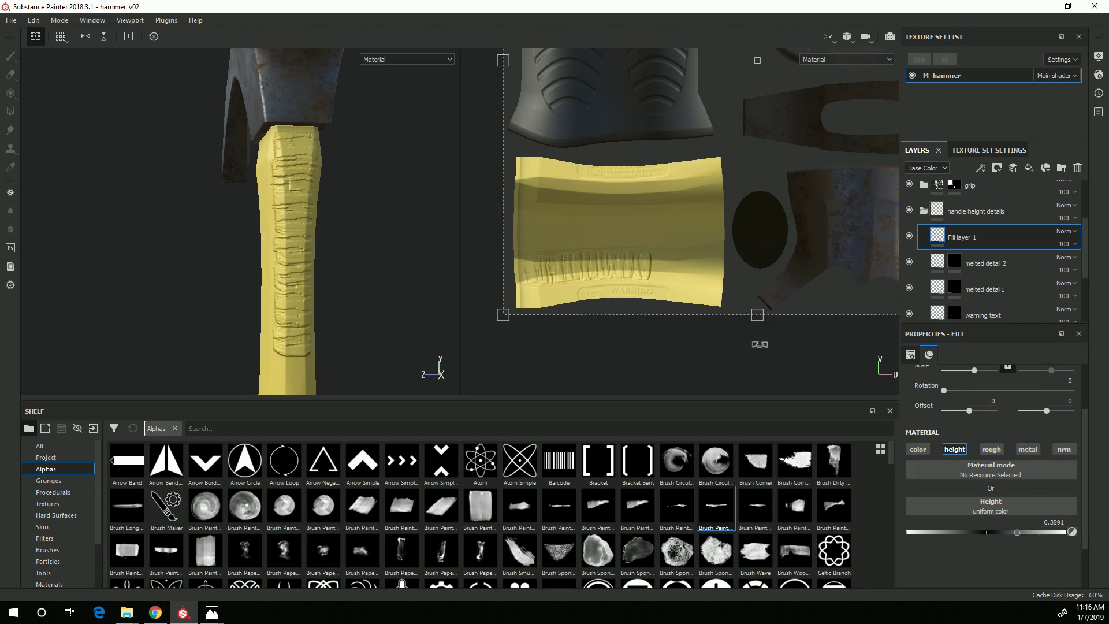
pyautogui.keyDown('alt'); pyautogui.moveTo(453, 230); pyautogui.dragTo(501, 384); pyautogui.keyUp('alt')
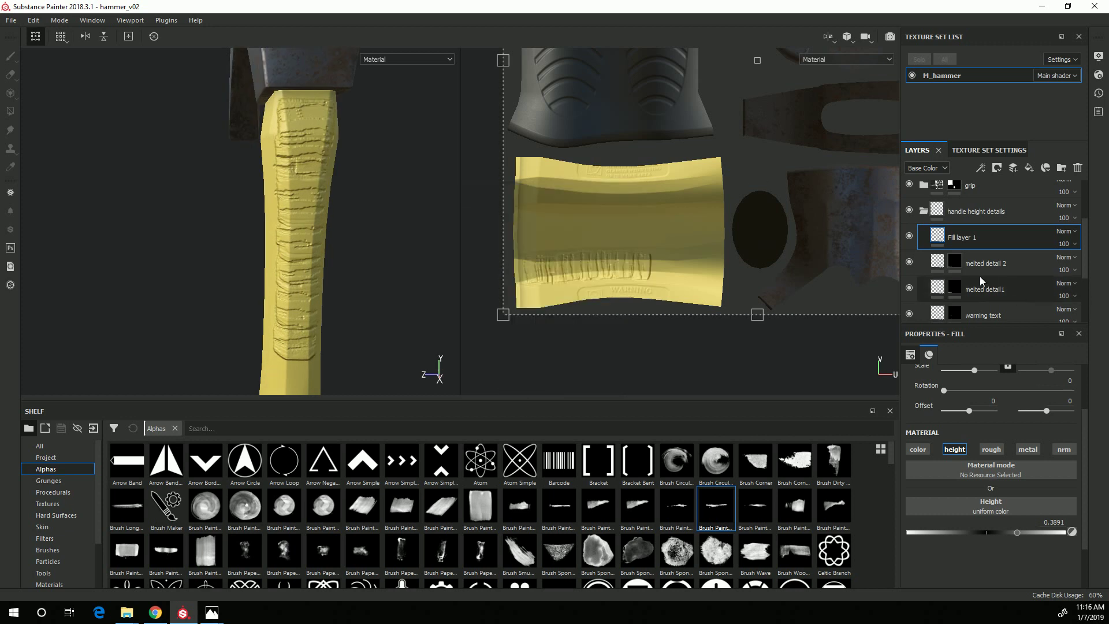
# Add a black mask to the new fill layer and make the mask active for painting
pyautogui.rightClick(968, 241)
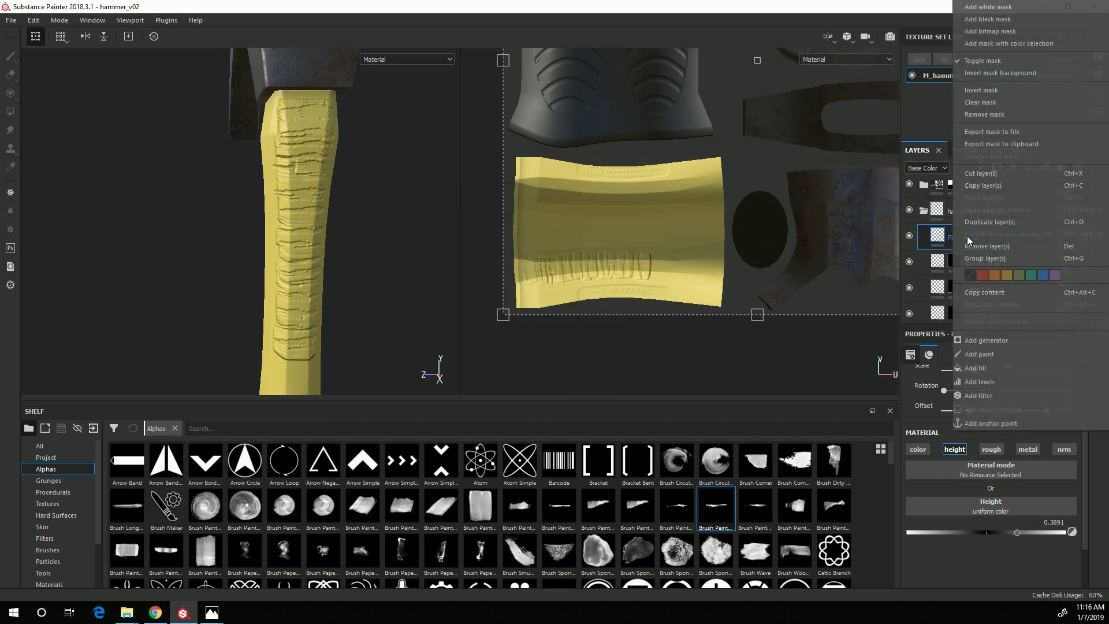
pyautogui.click(993, 28)
pyautogui.click(936, 235)
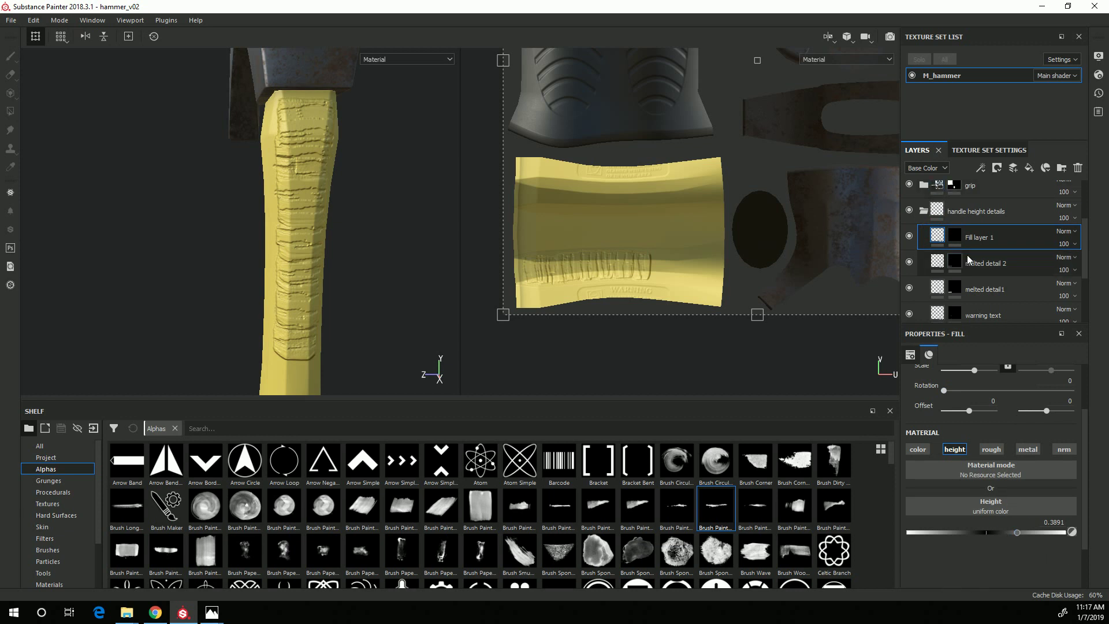
pyautogui.click(959, 235)
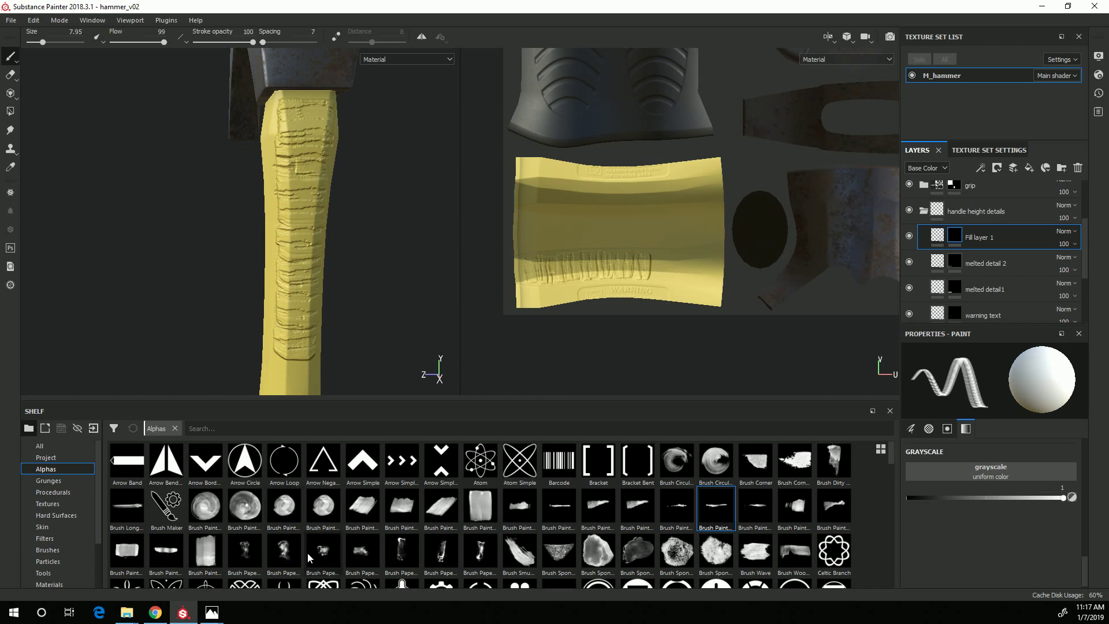
# Choose a round Brush Paint alpha, test a dab on the handle and undo it, and reduce the brush size to 3.18
pyautogui.click(289, 507)
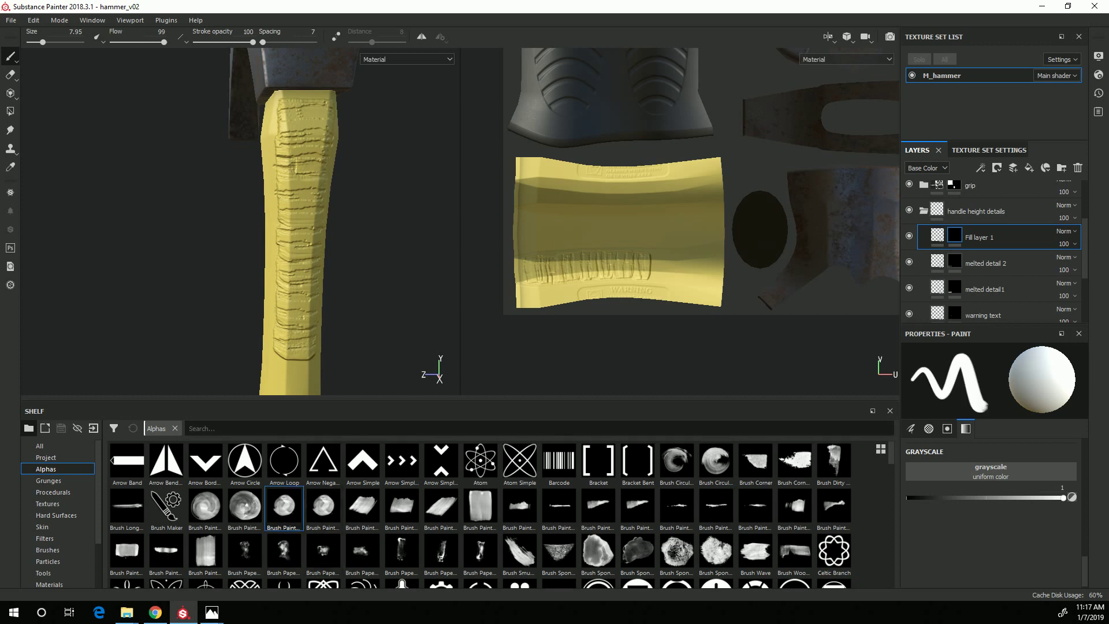
pyautogui.click(307, 160)
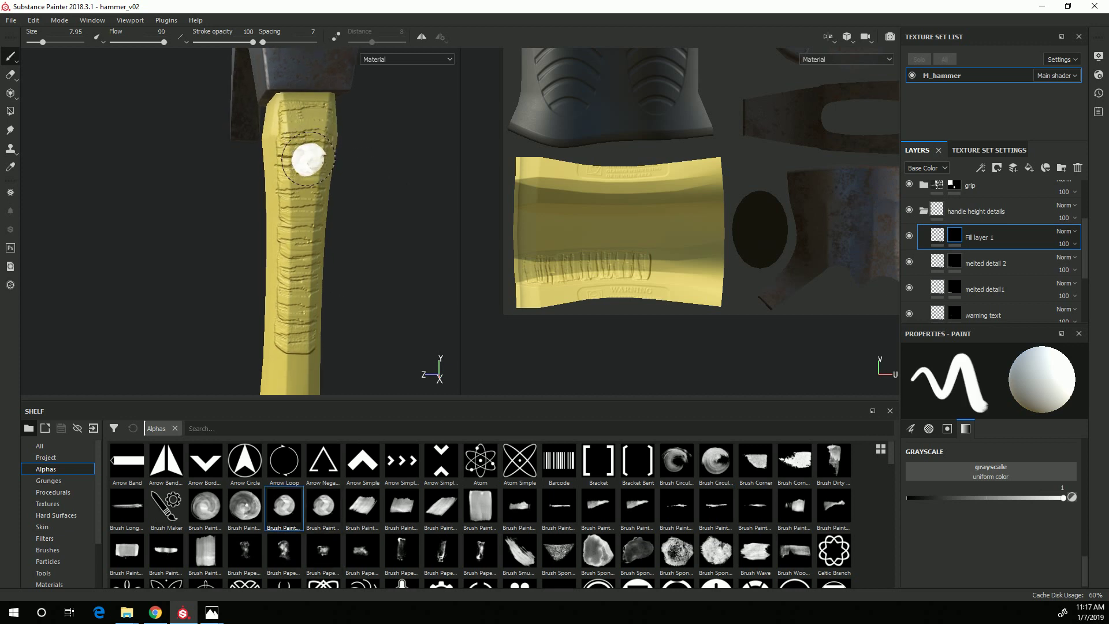
pyautogui.press('[')
pyautogui.press('[')
pyautogui.press('[')
pyautogui.hotkey('ctrl', 'z')
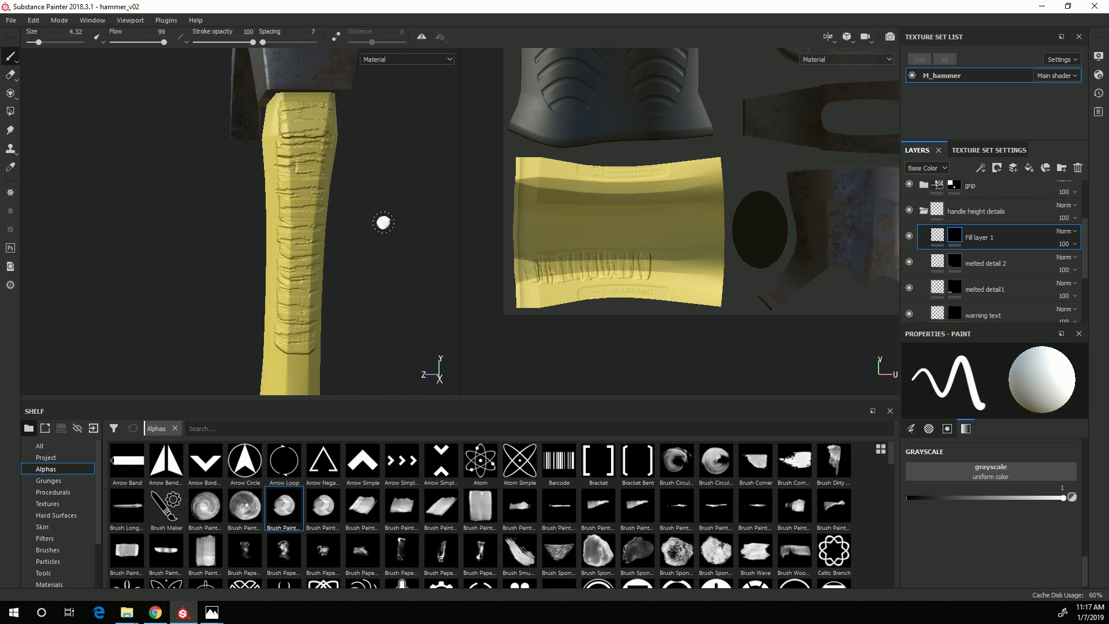
pyautogui.press('[')
pyautogui.press('[')
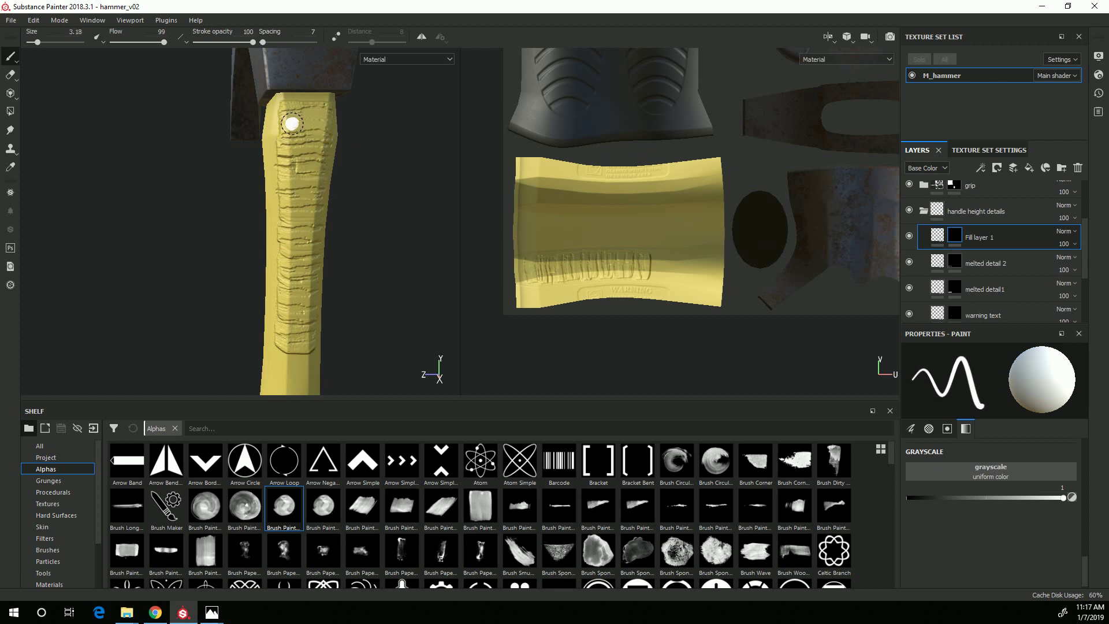
# Paint small raised blobs between the creases along the melted strip in the new fill layer's mask
pyautogui.moveTo(285, 127); pyautogui.dragTo(300, 125)
pyautogui.moveTo(376, 144)
pyautogui.keyDown('alt'); pyautogui.mouseDown()
pyautogui.moveTo(300, 129)
pyautogui.moveTo(376, 235)
pyautogui.moveTo(349, 206)
pyautogui.mouseUp(); pyautogui.keyUp('alt')
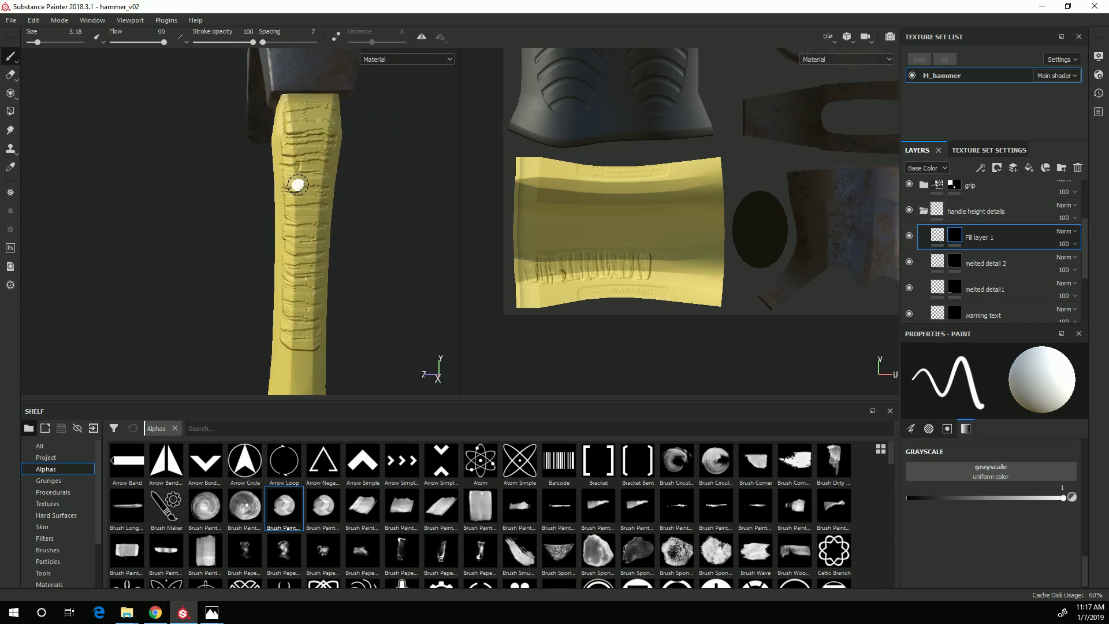
pyautogui.moveTo(317, 203)
pyautogui.keyDown('alt'); pyautogui.mouseDown()
pyautogui.moveTo(349, 299)
pyautogui.moveTo(294, 216)
pyautogui.mouseUp(); pyautogui.keyUp('alt')
pyautogui.click(294, 215)
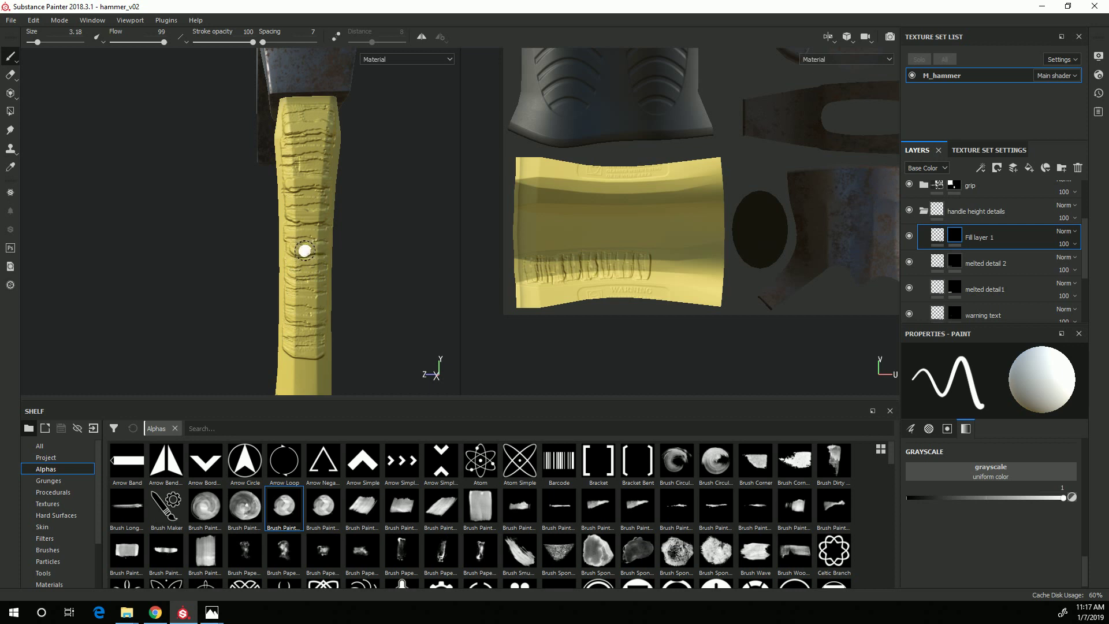
pyautogui.keyDown('alt'); pyautogui.moveTo(321, 250); pyautogui.dragTo(341, 328); pyautogui.keyUp('alt')
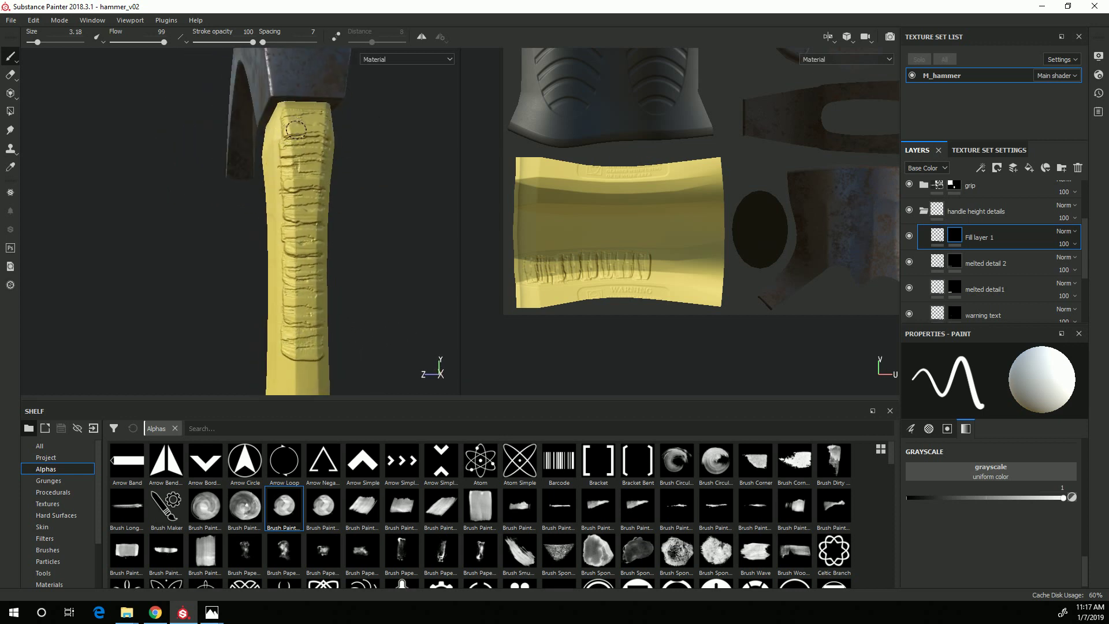
# Examine the strip's relief from the handle's side, toggling melted detail 2 off and on, and select that layer's mask
pyautogui.keyDown('alt'); pyautogui.moveTo(321, 130); pyautogui.dragTo(366, 44); pyautogui.keyUp('alt')
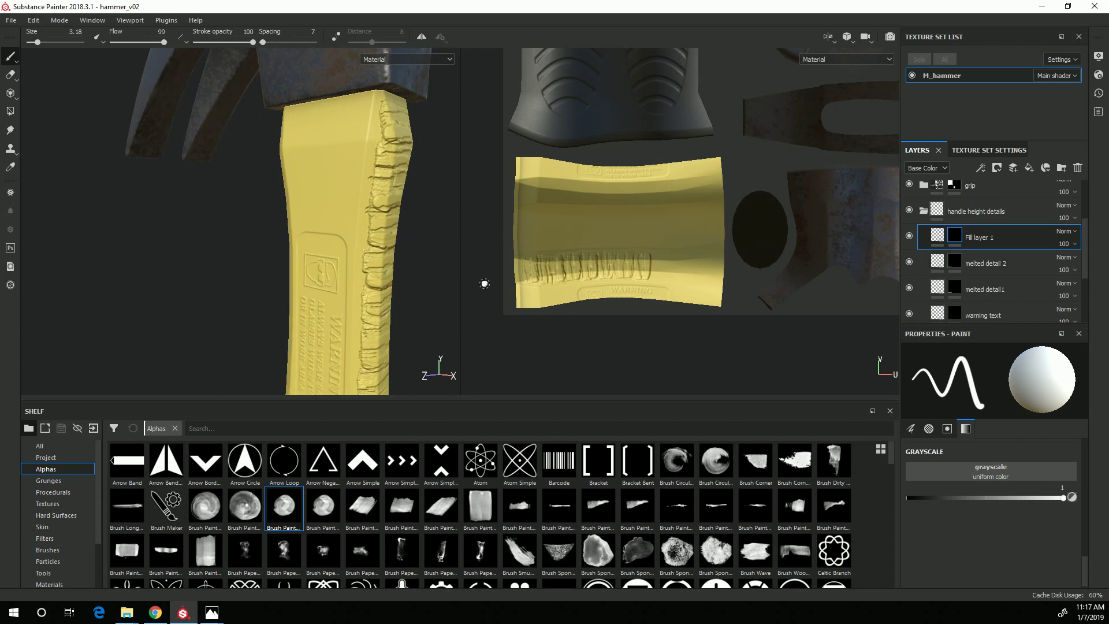
pyautogui.keyDown('alt'); pyautogui.moveTo(366, 45); pyautogui.dragTo(405, 211, button='middle'); pyautogui.keyUp('alt')
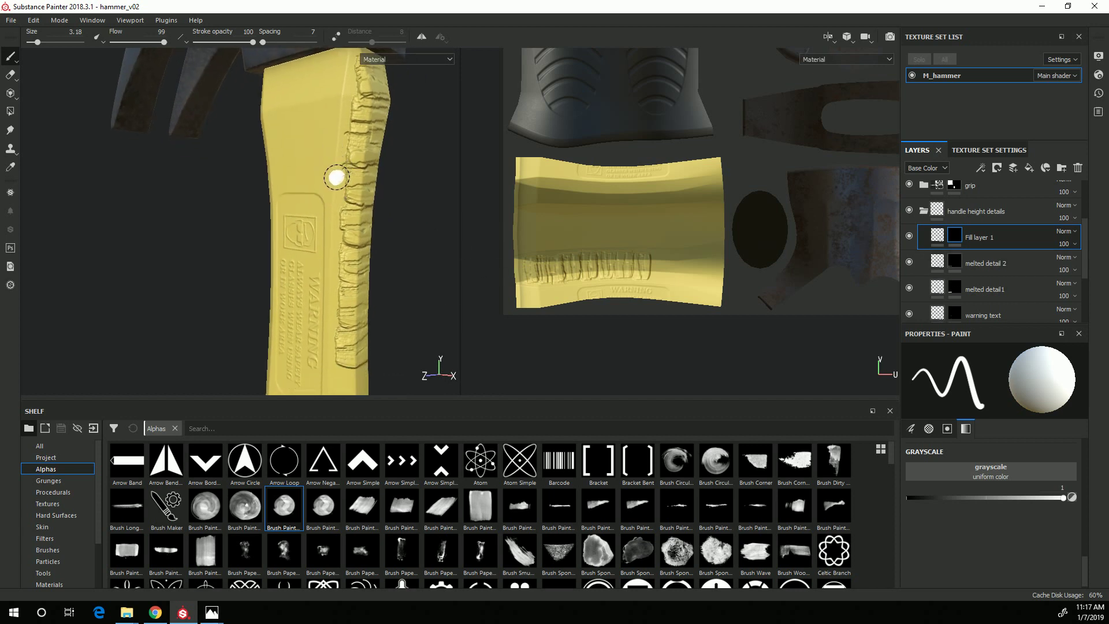
pyautogui.click(910, 264)
pyautogui.click(910, 265)
pyautogui.click(963, 267)
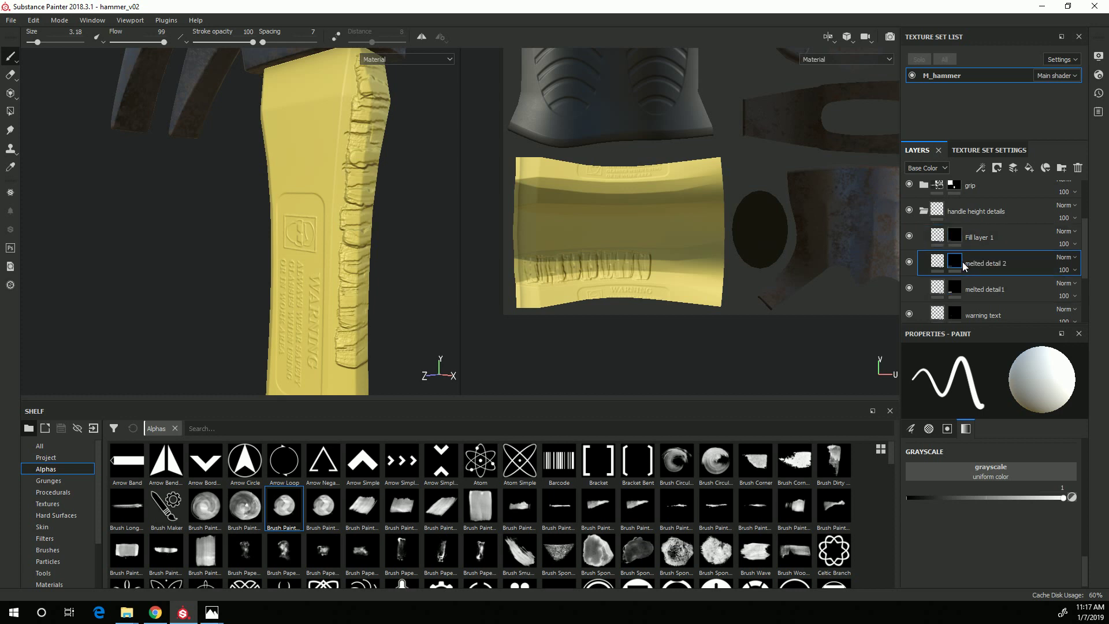
# Set the paint grayscale to 0 and brush size to 4.48, and paint out crease ends along the strip's edge in melted detail 2's mask
pyautogui.moveTo(1024, 500); pyautogui.dragTo(881, 490)
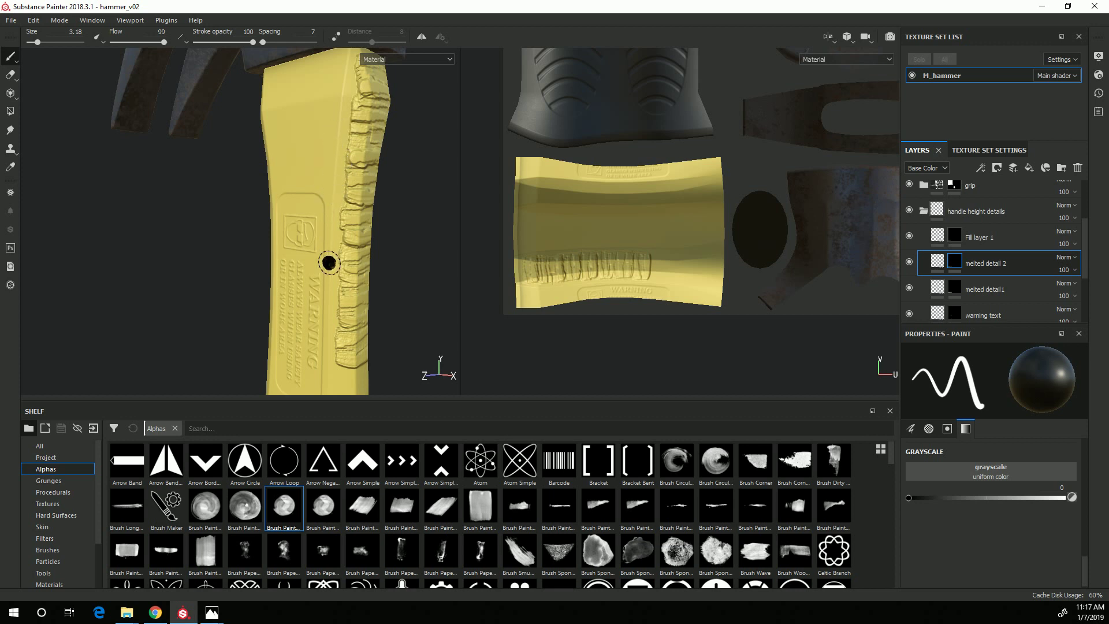
pyautogui.keyDown('alt'); pyautogui.moveTo(411, 299); pyautogui.dragTo(357, 253); pyautogui.keyUp('alt')
pyautogui.keyDown('alt'); pyautogui.moveTo(399, 205); pyautogui.dragTo(185, 200); pyautogui.keyUp('alt')
pyautogui.press(']')
pyautogui.press(']')
pyautogui.press(']')
pyautogui.press(']')
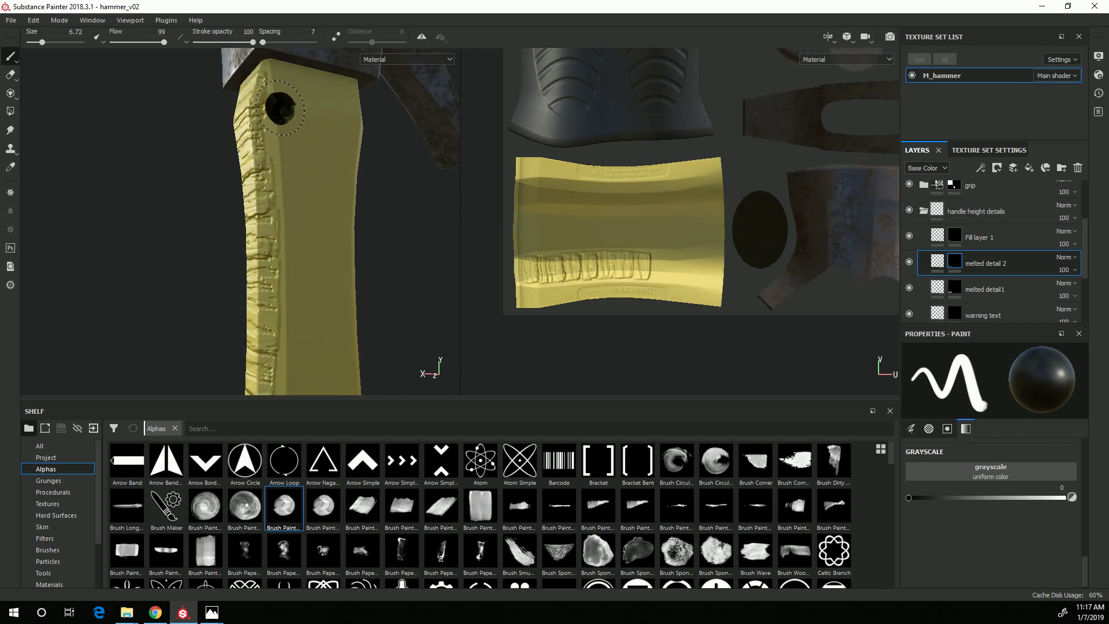
pyautogui.press('[')
pyautogui.press('[')
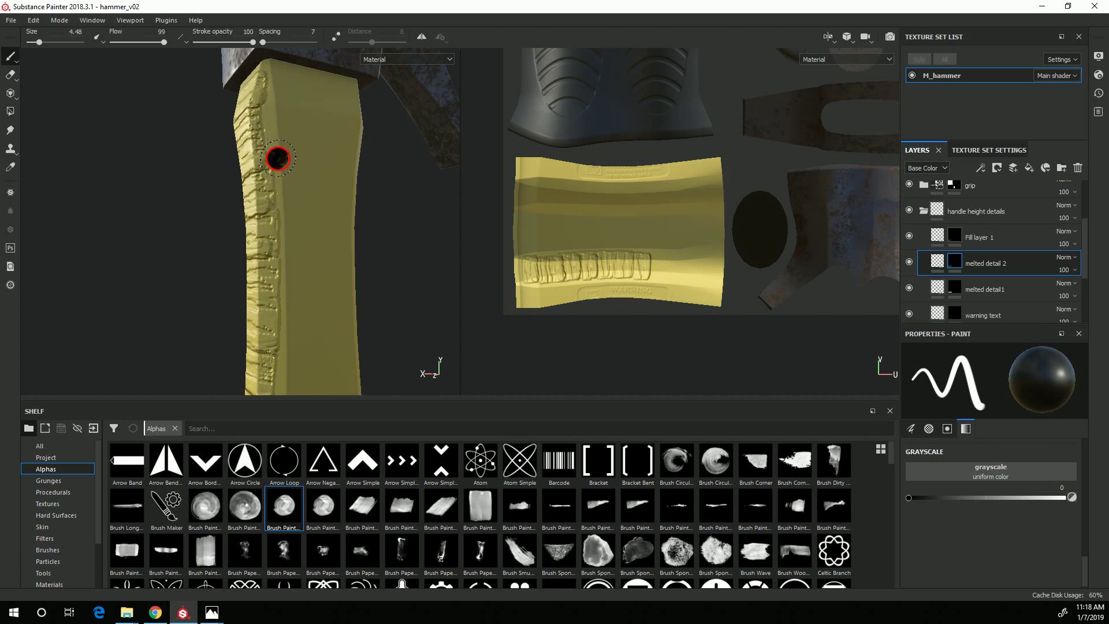
# Set the height of the melted detail1 layer to 0.2655 and of the melted detail 2 layer to -0.12
pyautogui.moveTo(309, 312)
pyautogui.keyDown('alt'); pyautogui.mouseDown()
pyautogui.moveTo(306, 329)
pyautogui.moveTo(343, 266)
pyautogui.moveTo(321, 247)
pyautogui.moveTo(339, 227)
pyautogui.moveTo(319, 148)
pyautogui.moveTo(348, 272)
pyautogui.moveTo(352, 256)
pyautogui.moveTo(181, 304)
pyautogui.moveTo(293, 347)
pyautogui.moveTo(298, 299)
pyautogui.moveTo(179, 306)
pyautogui.moveTo(154, 337)
pyautogui.moveTo(353, 306)
pyautogui.moveTo(192, 320)
pyautogui.moveTo(203, 315)
pyautogui.mouseUp(); pyautogui.keyUp('alt')
pyautogui.keyDown('alt'); pyautogui.moveTo(203, 314); pyautogui.dragTo(575, 370, button='right'); pyautogui.keyUp('alt')
pyautogui.keyDown('alt'); pyautogui.moveTo(574, 369); pyautogui.dragTo(680, 262); pyautogui.keyUp('alt')
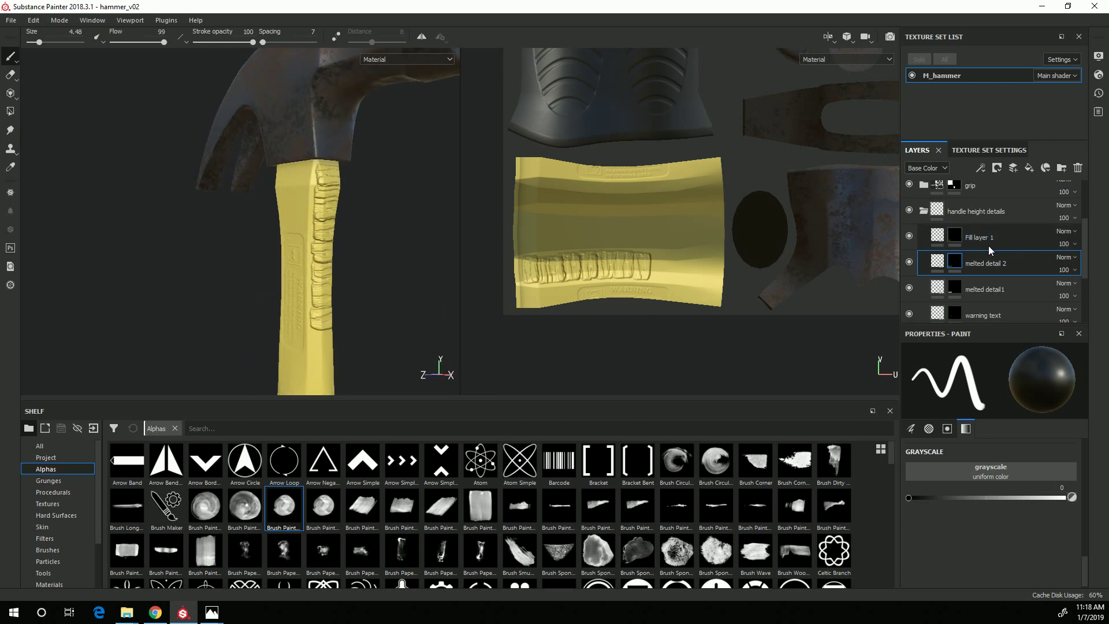
pyautogui.click(940, 285)
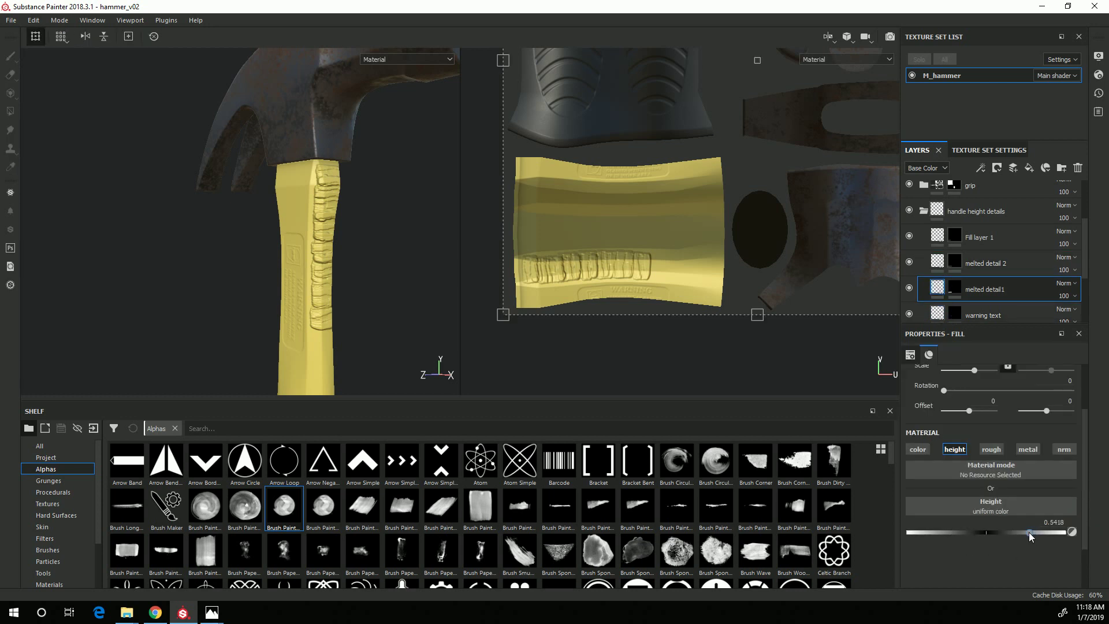
pyautogui.moveTo(1023, 531); pyautogui.dragTo(1009, 531)
pyautogui.keyDown('alt'); pyautogui.moveTo(177, 308); pyautogui.dragTo(243, 289); pyautogui.keyUp('alt')
pyautogui.scroll(3, 347, 320)
pyautogui.keyDown('alt'); pyautogui.moveTo(309, 329); pyautogui.dragTo(491, 346); pyautogui.keyUp('alt')
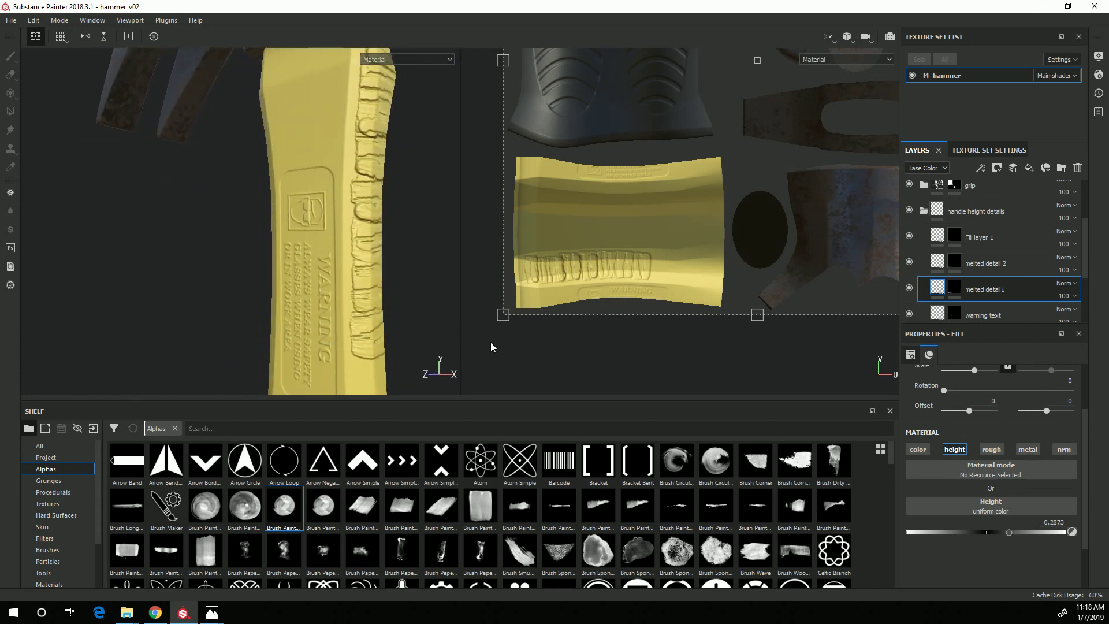
pyautogui.moveTo(1007, 534); pyautogui.dragTo(1005, 534)
pyautogui.keyDown('alt'); pyautogui.moveTo(165, 263); pyautogui.dragTo(164, 329); pyautogui.keyUp('alt')
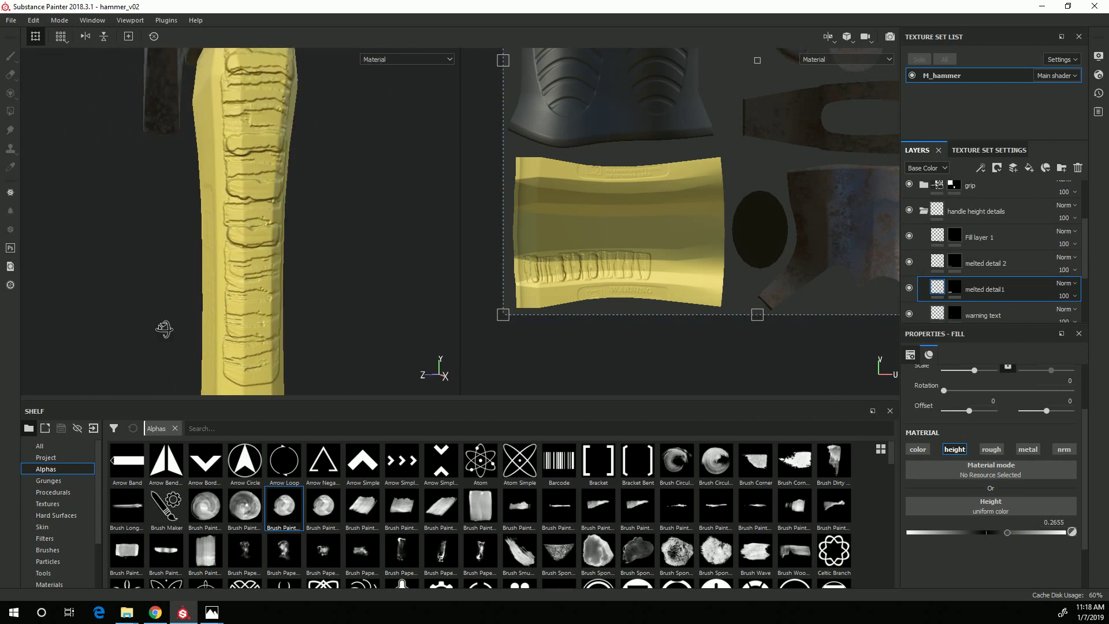
pyautogui.click(950, 267)
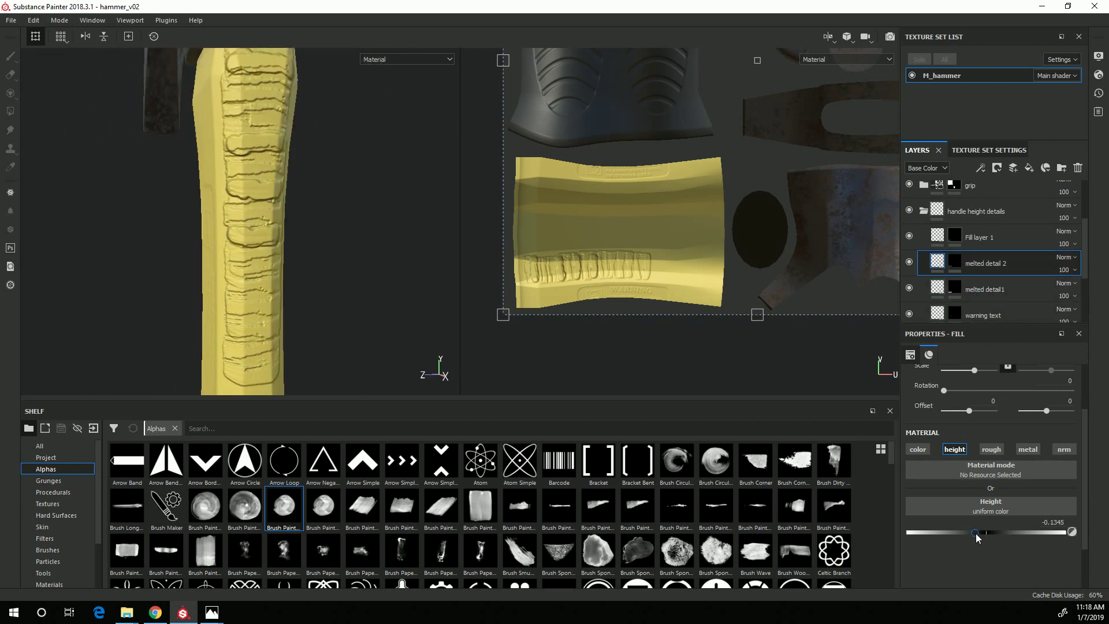
pyautogui.keyDown('alt'); pyautogui.moveTo(186, 255); pyautogui.dragTo(173, 283); pyautogui.keyUp('alt')
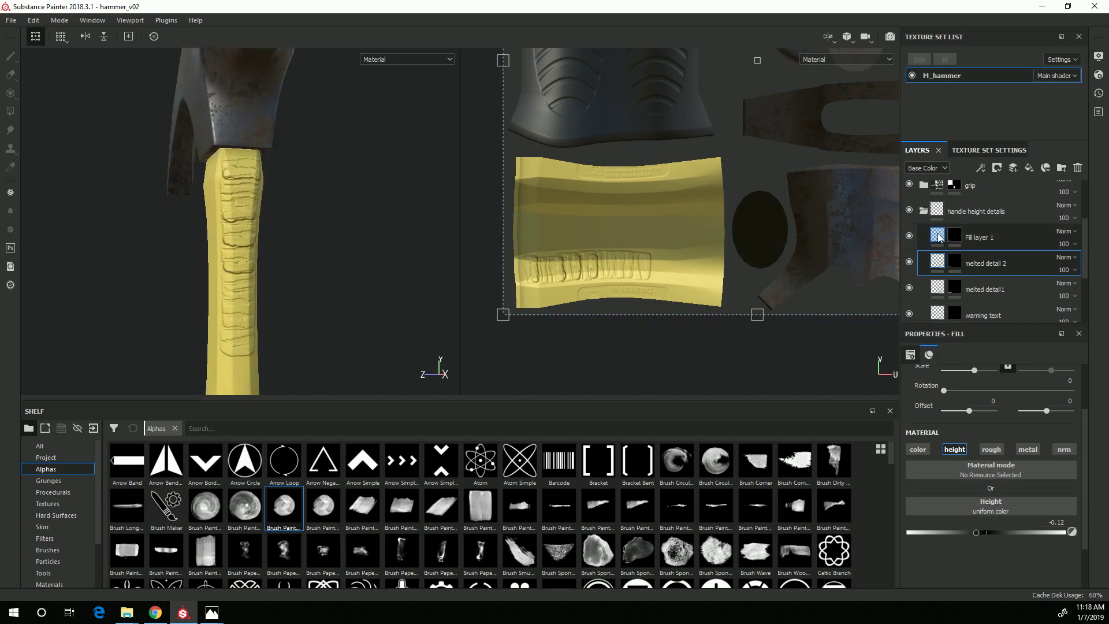
# Set the height of Fill layer 1 to 0.2364 and rename the layer "melted detail 3"
pyautogui.click(976, 238)
pyautogui.moveTo(1015, 532); pyautogui.dragTo(1000, 531)
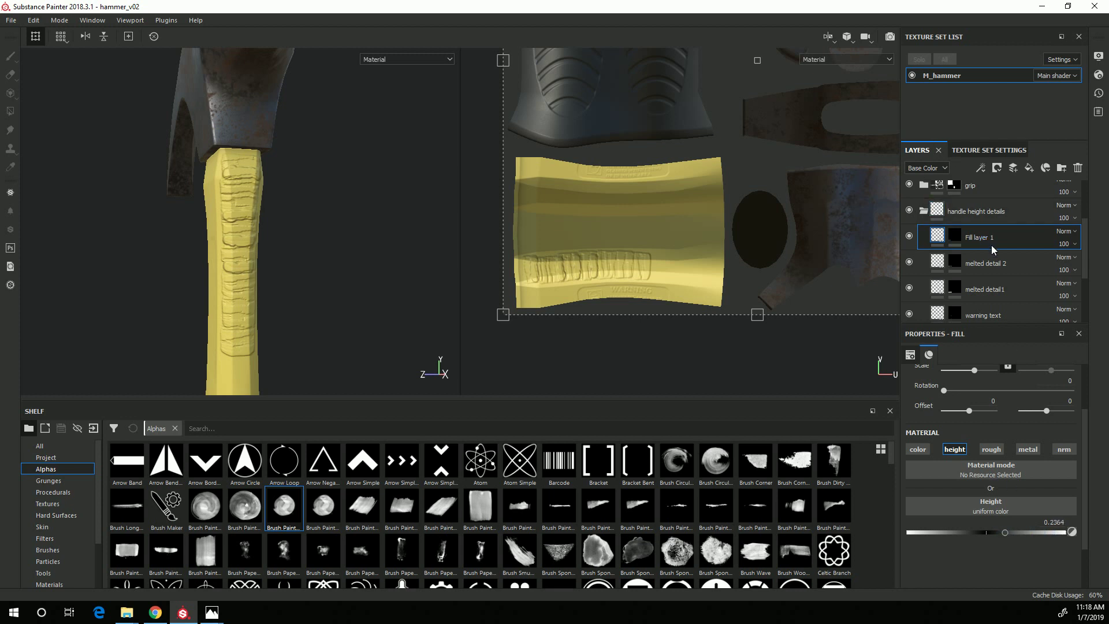
pyautogui.write('melted detail 3')
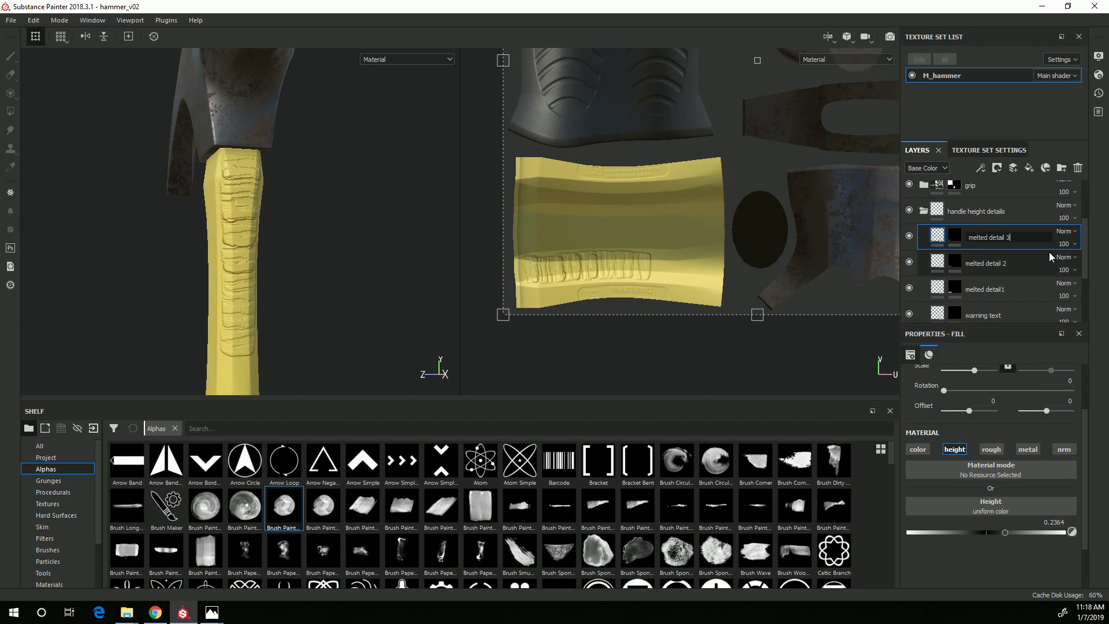
pyautogui.press('Return')
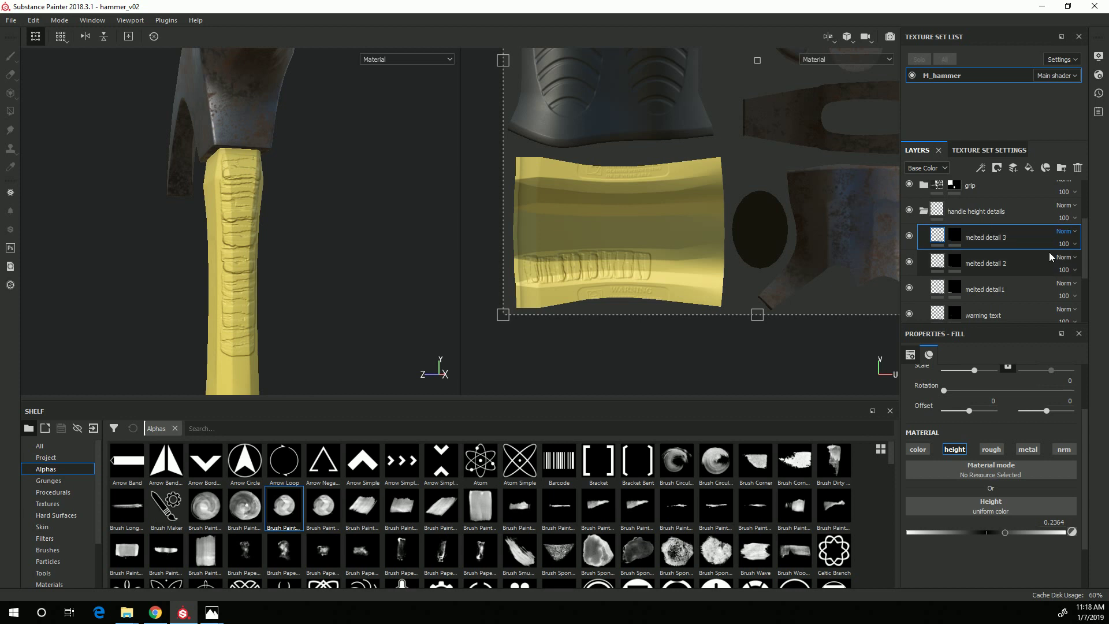
# Roughen the lower end of the melted strip in melted detail1's mask with a slanted Brush Paint alpha at size 6.87, flow 97 and grayscale 0
pyautogui.keyDown('alt'); pyautogui.moveTo(120, 220); pyautogui.dragTo(232, 296); pyautogui.keyUp('alt')
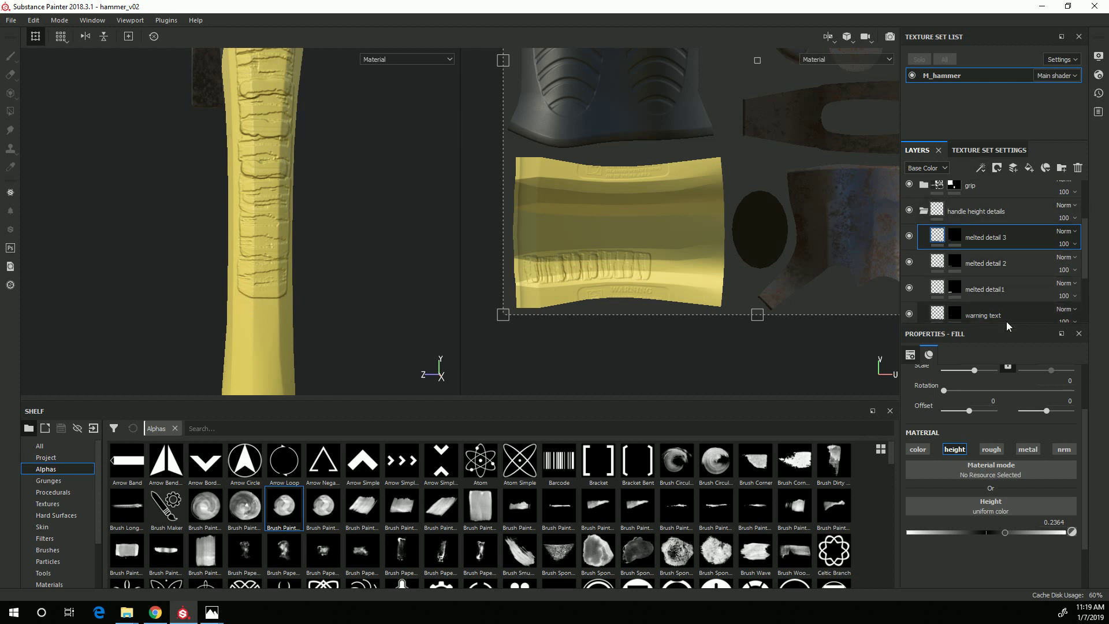
pyautogui.click(955, 289)
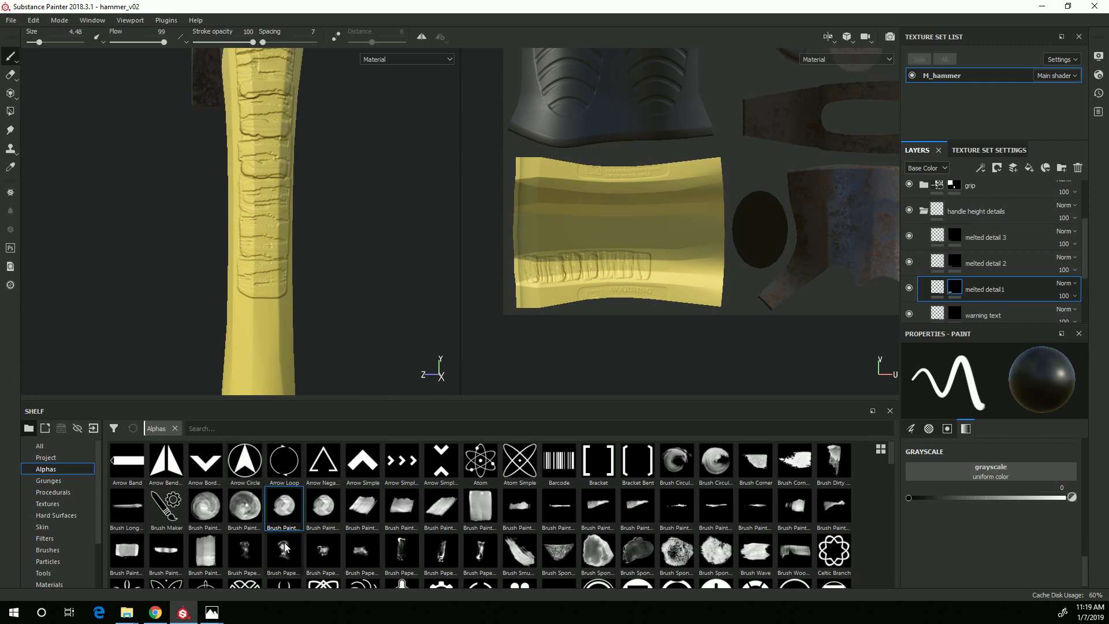
pyautogui.click(404, 507)
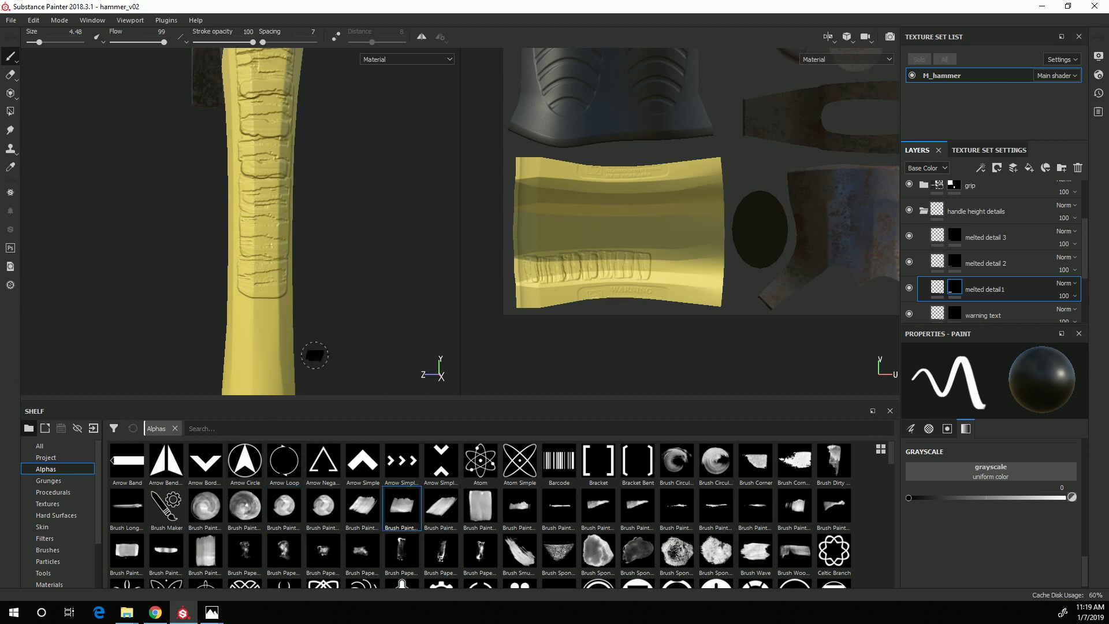
pyautogui.keyDown('ctrl'); pyautogui.moveTo(269, 315); pyautogui.dragTo(261, 309, button='right'); pyautogui.keyUp('ctrl')
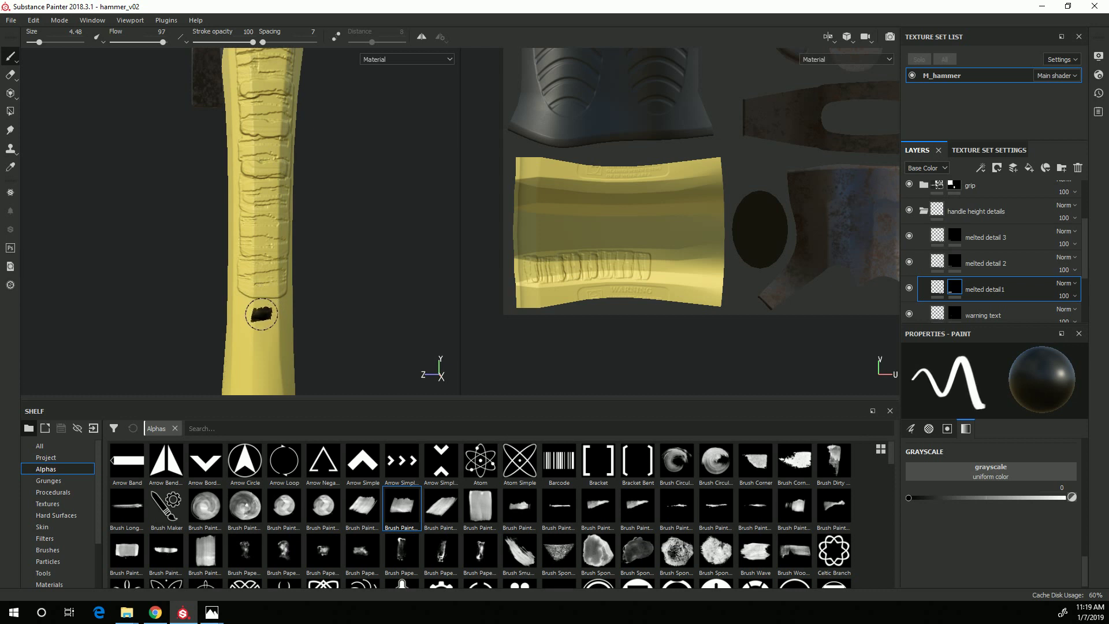
pyautogui.keyDown('ctrl'); pyautogui.moveTo(257, 311); pyautogui.dragTo(256, 305, button='right'); pyautogui.keyUp('ctrl')
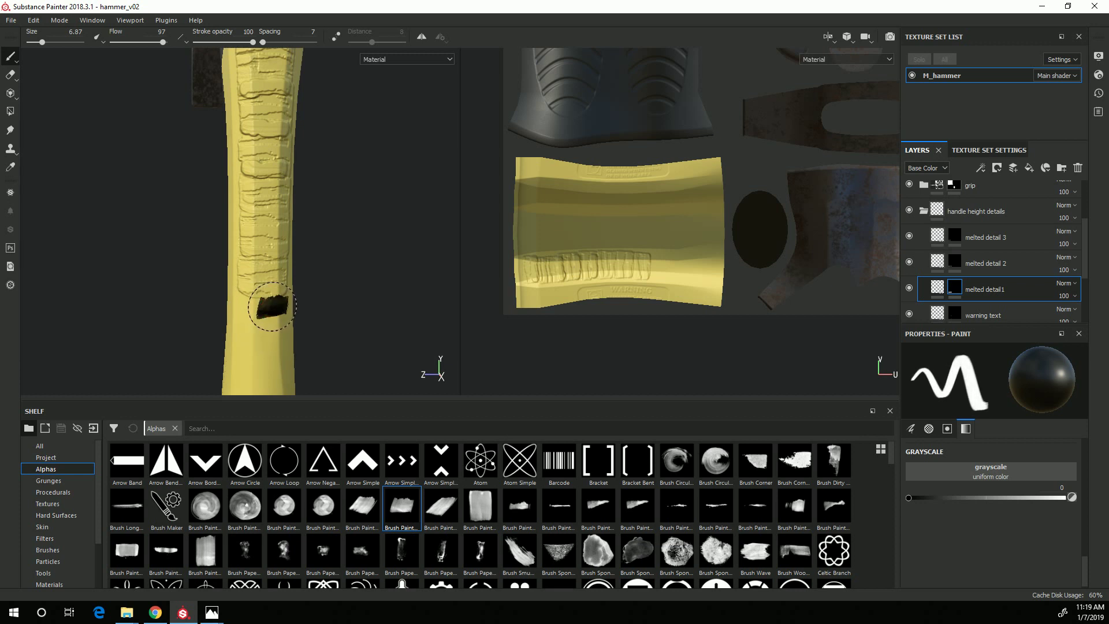
pyautogui.keyDown('alt'); pyautogui.moveTo(254, 303); pyautogui.dragTo(228, 300); pyautogui.keyUp('alt')
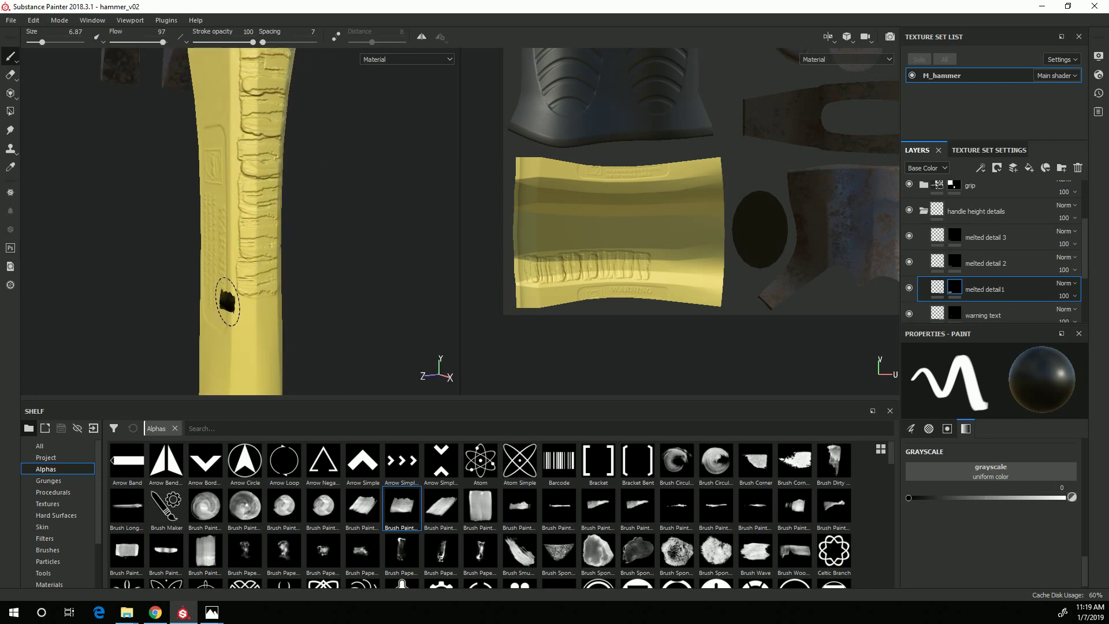
pyautogui.keyDown('alt'); pyautogui.moveTo(343, 374); pyautogui.dragTo(261, 295); pyautogui.keyUp('alt')
pyautogui.keyDown('alt'); pyautogui.moveTo(214, 336); pyautogui.dragTo(212, 335); pyautogui.keyUp('alt')
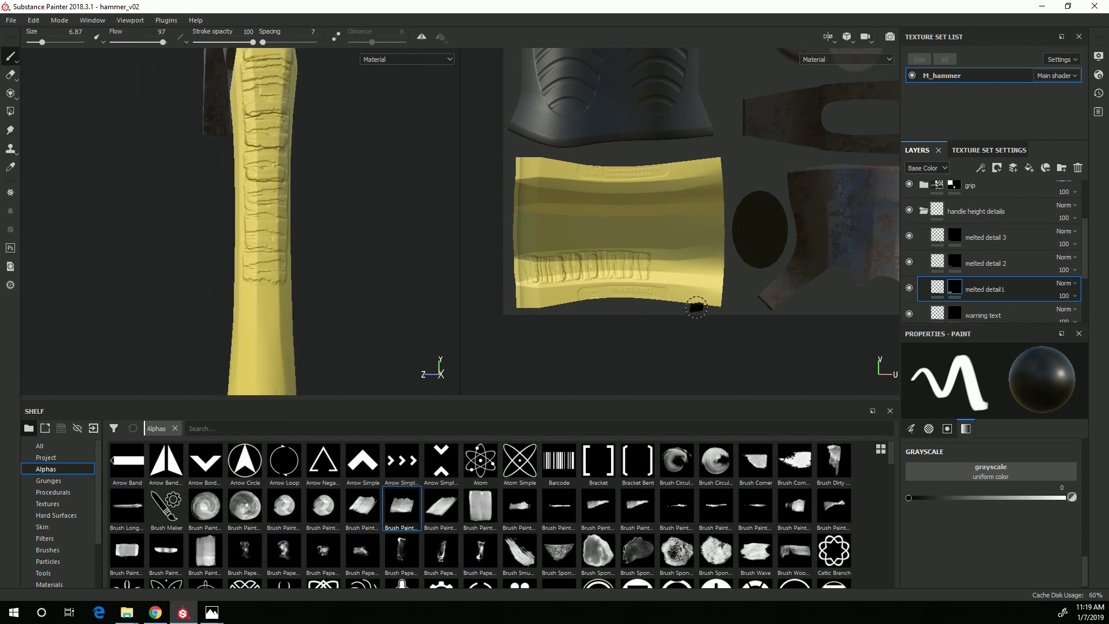
# Inspect the hammer down to its black grip and collapse the handle height details folder
pyautogui.moveTo(329, 290)
pyautogui.keyDown('alt'); pyautogui.mouseDown()
pyautogui.moveTo(310, 282)
pyautogui.moveTo(407, 363)
pyautogui.moveTo(334, 339)
pyautogui.moveTo(260, 339)
pyautogui.moveTo(423, 331)
pyautogui.moveTo(278, 325)
pyautogui.moveTo(223, 396)
pyautogui.moveTo(98, 267)
pyautogui.moveTo(104, 248)
pyautogui.moveTo(165, 316)
pyautogui.moveTo(243, 316)
pyautogui.moveTo(277, 299)
pyautogui.moveTo(370, 306)
pyautogui.moveTo(309, 321)
pyautogui.moveTo(303, 301)
pyautogui.mouseUp(); pyautogui.keyUp('alt')
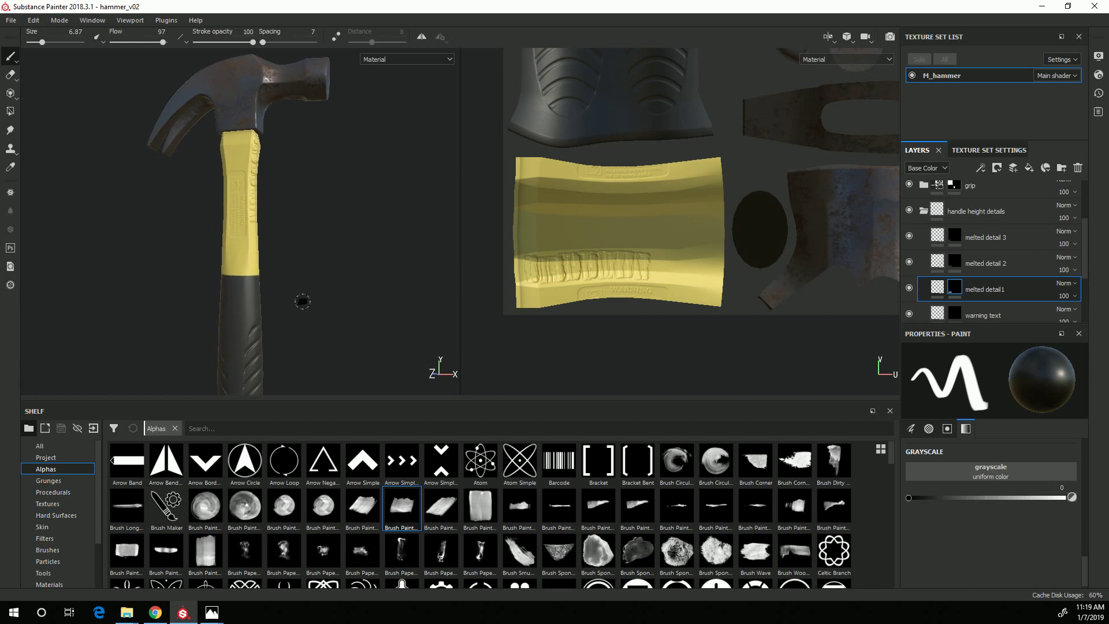
pyautogui.keyDown('alt'); pyautogui.moveTo(273, 328); pyautogui.dragTo(233, 155, button='middle'); pyautogui.keyUp('alt')
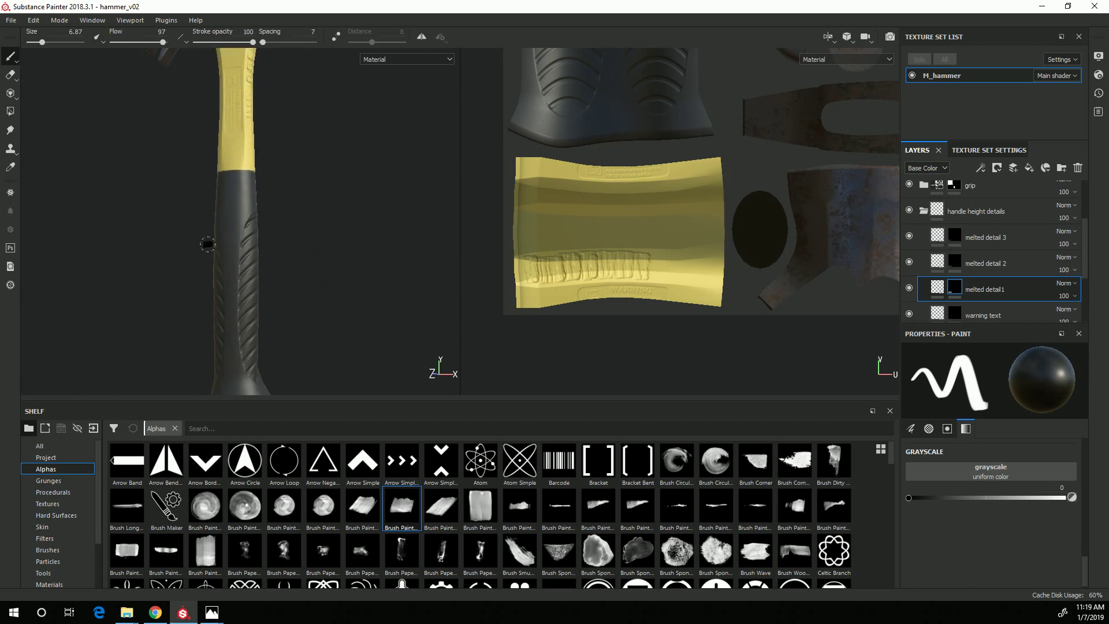
pyautogui.keyDown('alt'); pyautogui.moveTo(252, 296); pyautogui.dragTo(297, 235, button='middle'); pyautogui.keyUp('alt')
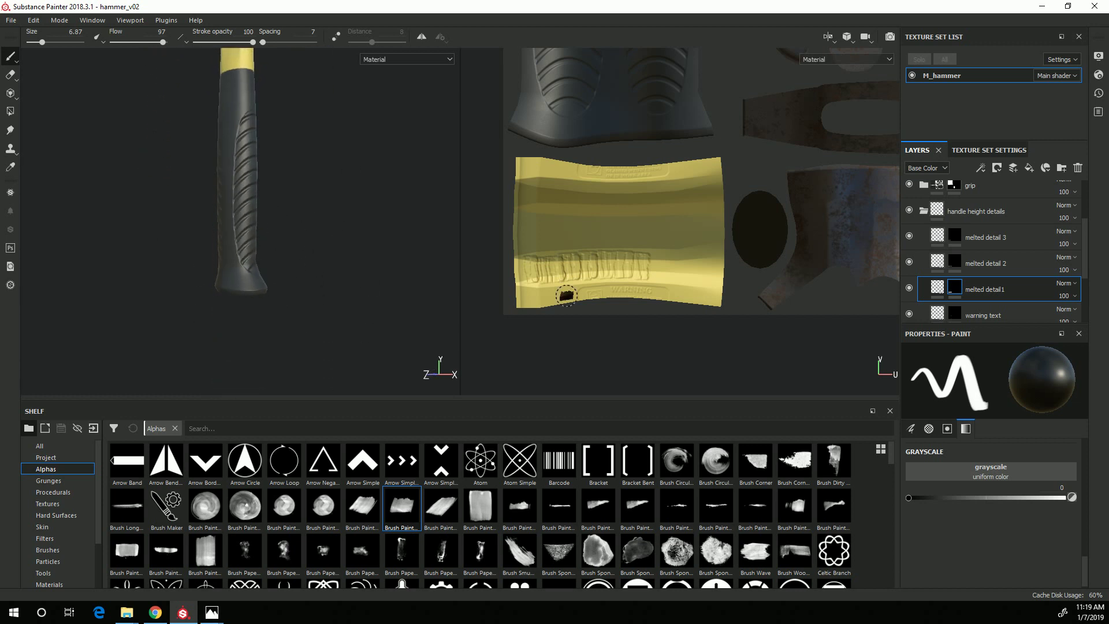
pyautogui.scroll(3, 982, 291)
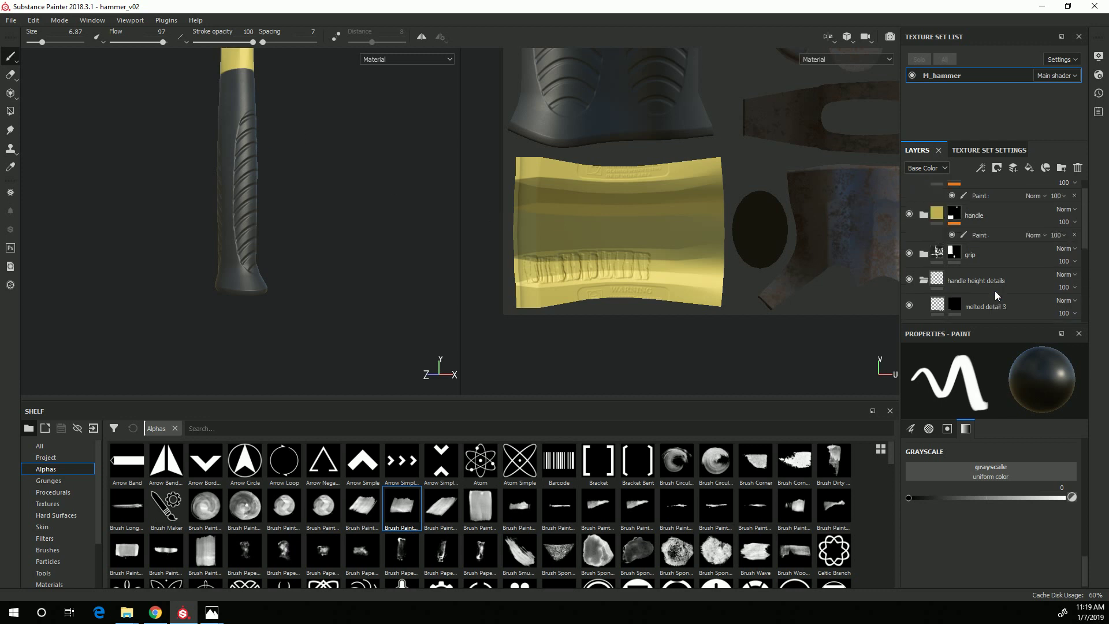
pyautogui.click(924, 283)
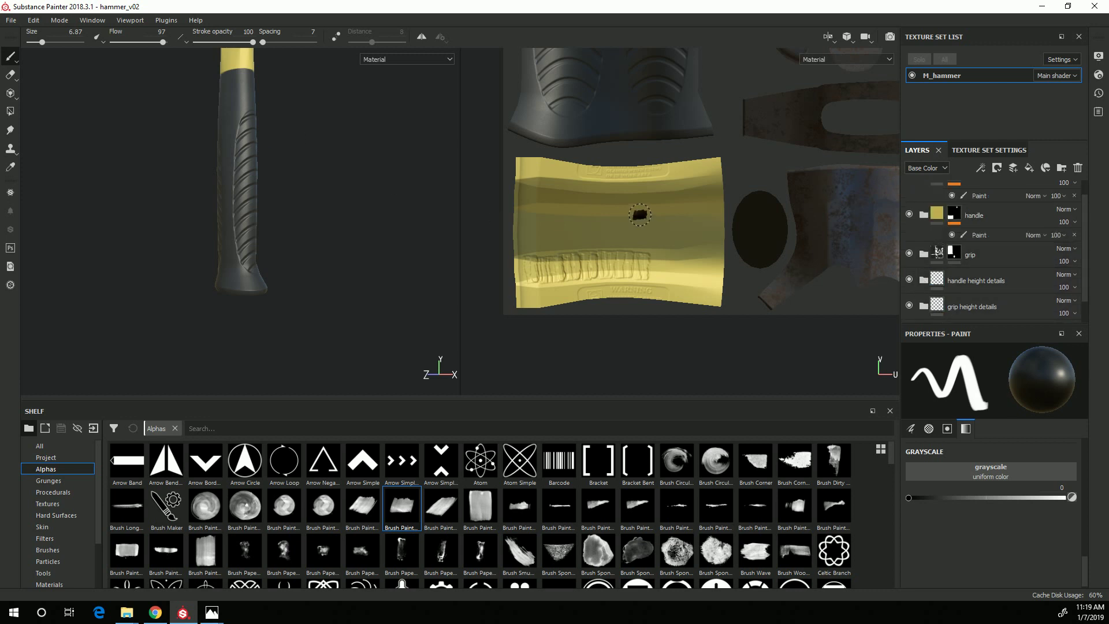